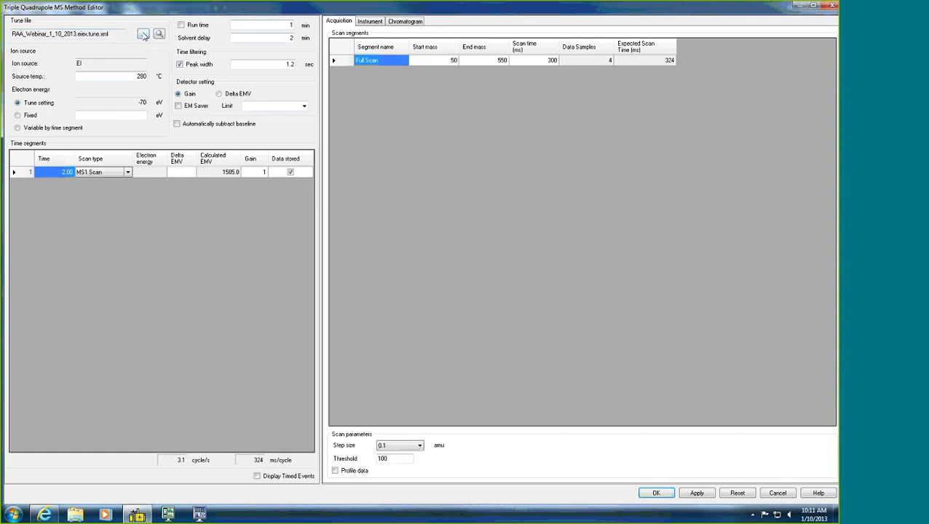
- Load the tune file RAA_Webinar_1_10_2013.eiex.tune.xml into the method and review its tune parameters
click(144, 36)
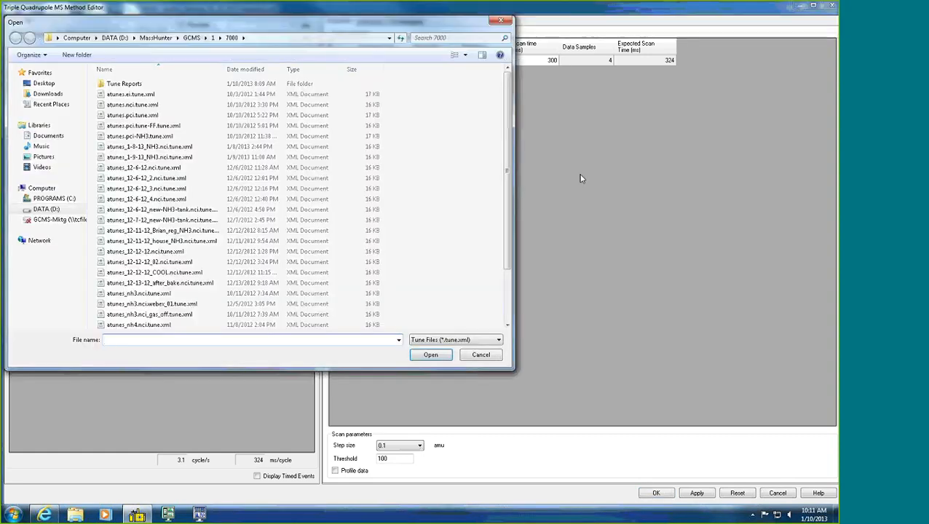
drag(508, 176, 507, 240)
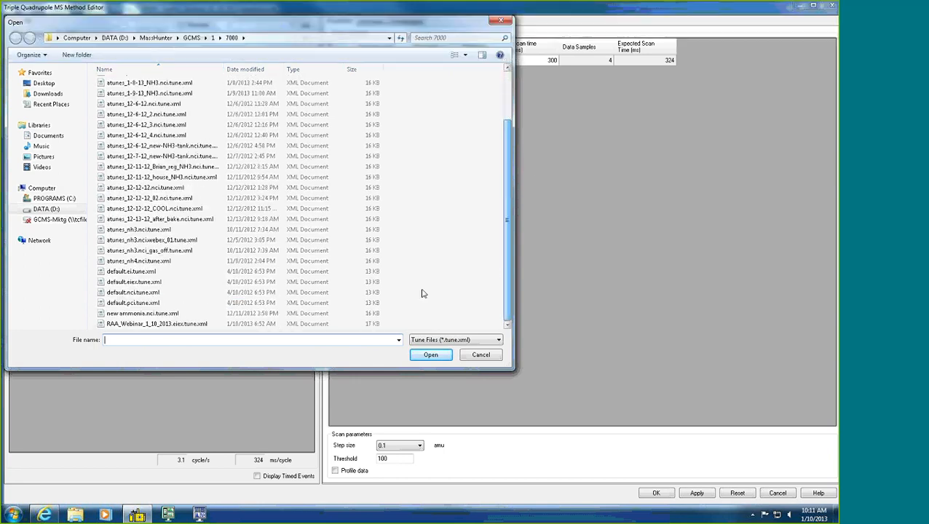
click(145, 324)
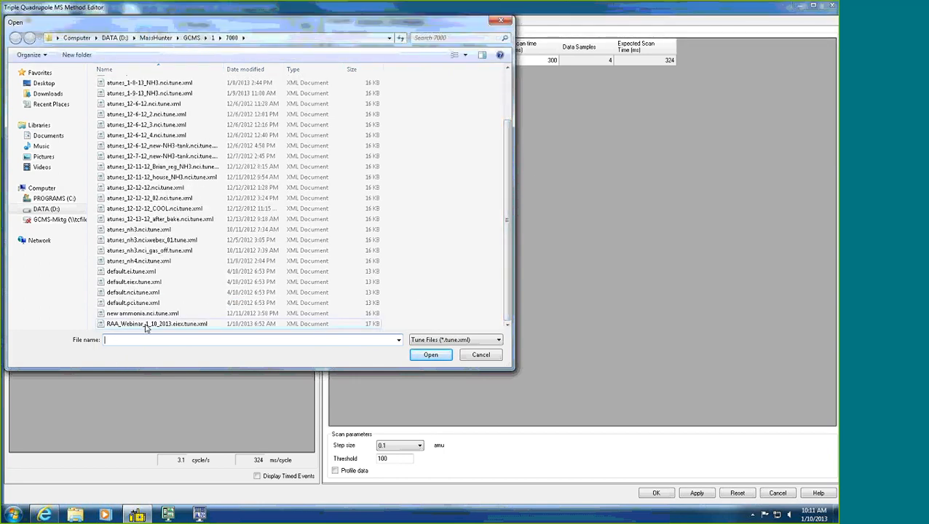
click(428, 355)
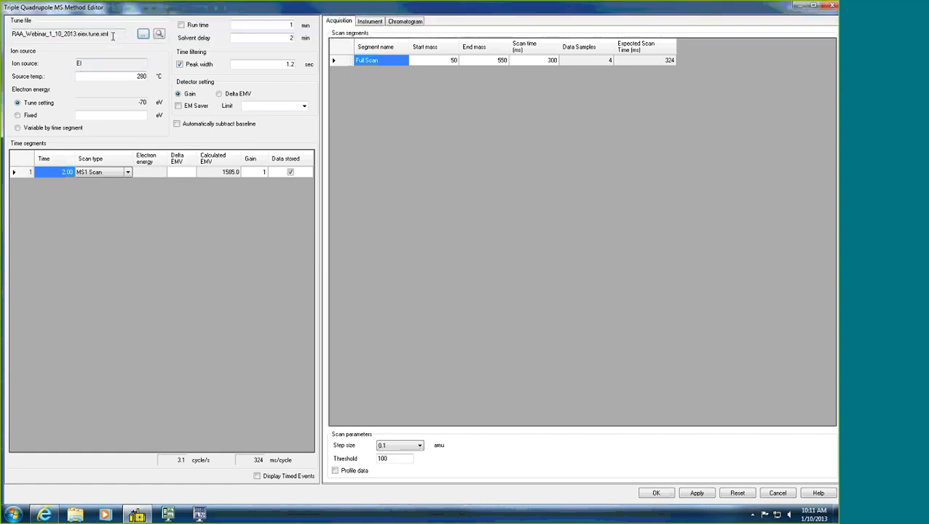
click(159, 35)
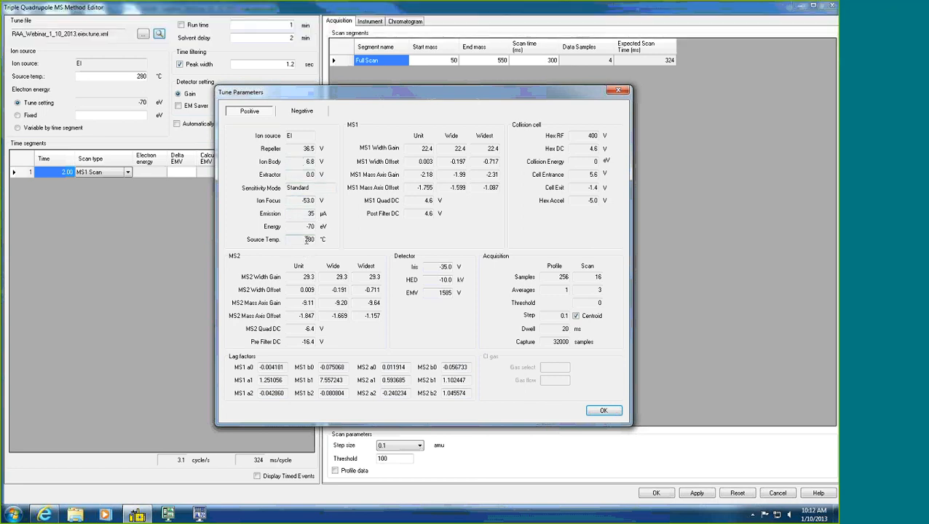
click(604, 411)
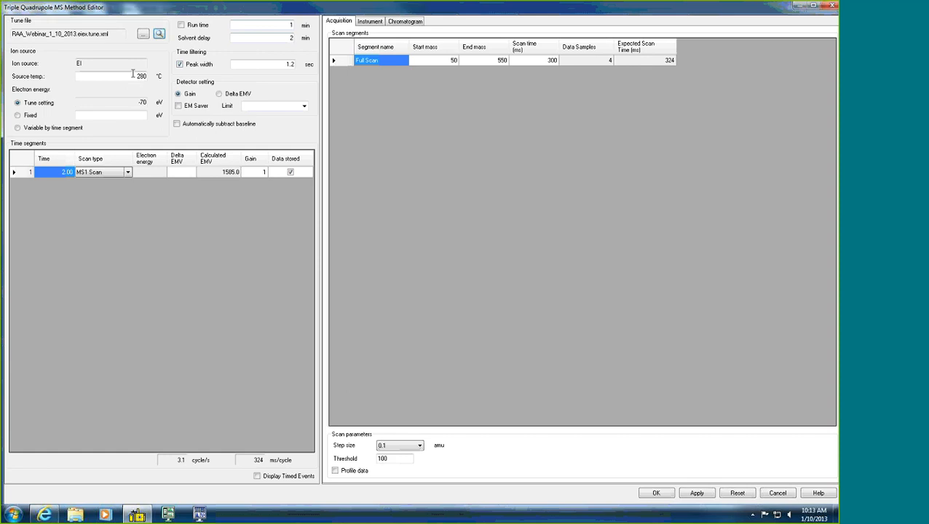
- Try a source temperature of 300 °C and return it to 280 °C
double_click(134, 76)
text(300)
double_click(141, 76)
text(280)
click(108, 102)
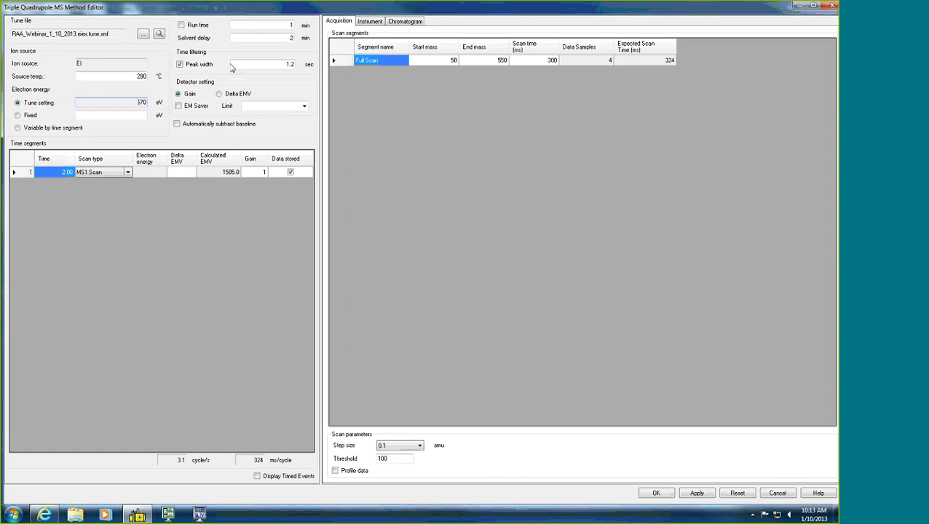
- Set the solvent delay to 2.5 min and turn off the peak width time filtering
double_click(282, 40)
text(2.5)
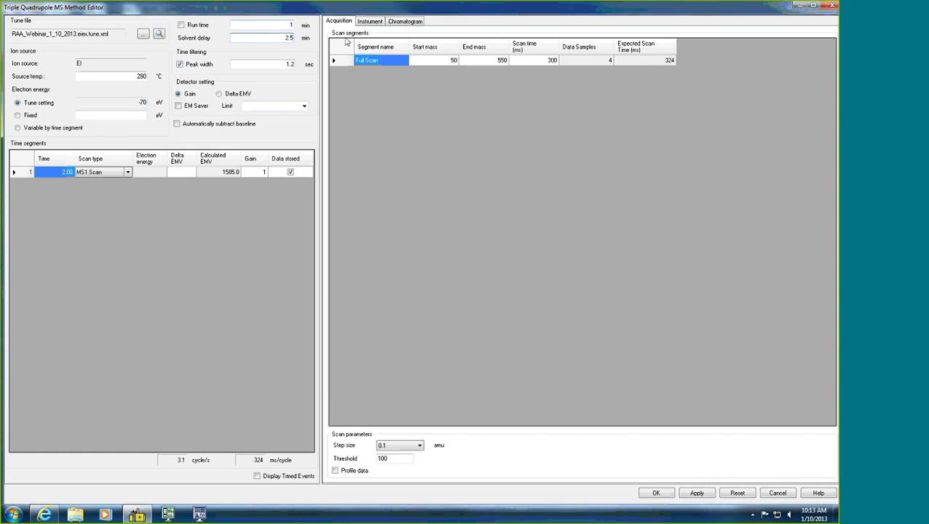
double_click(276, 25)
click(180, 65)
- Switch the detector setting to Delta EMV and give time segment 1 a Delta EMV of 200
click(220, 95)
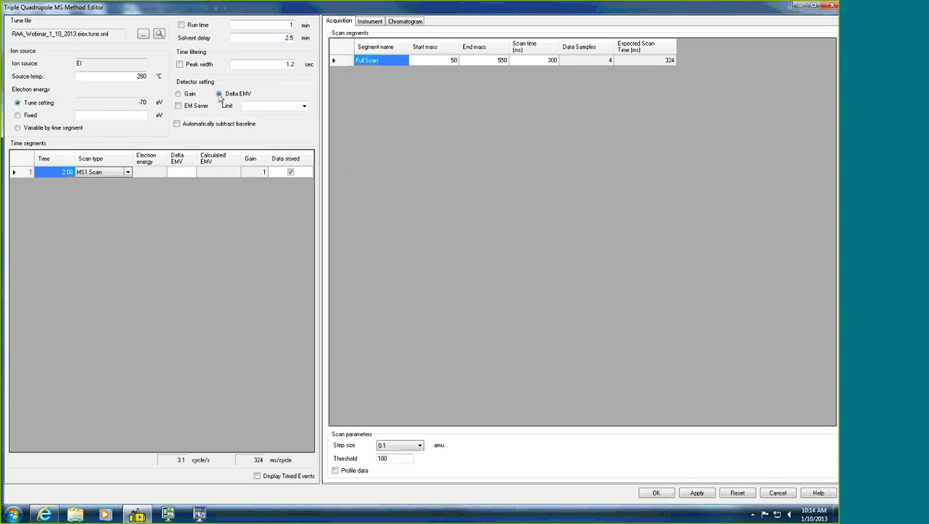
click(176, 172)
text(2)
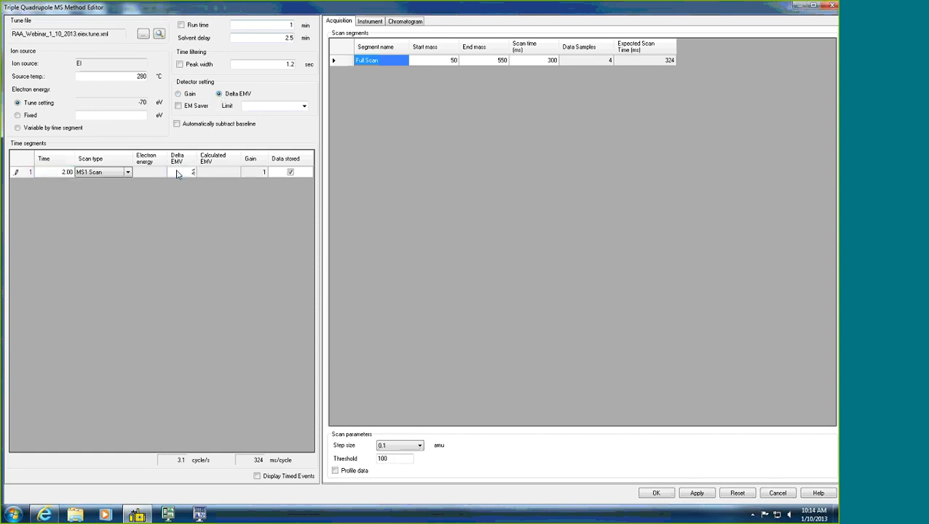
text(00)
click(214, 175)
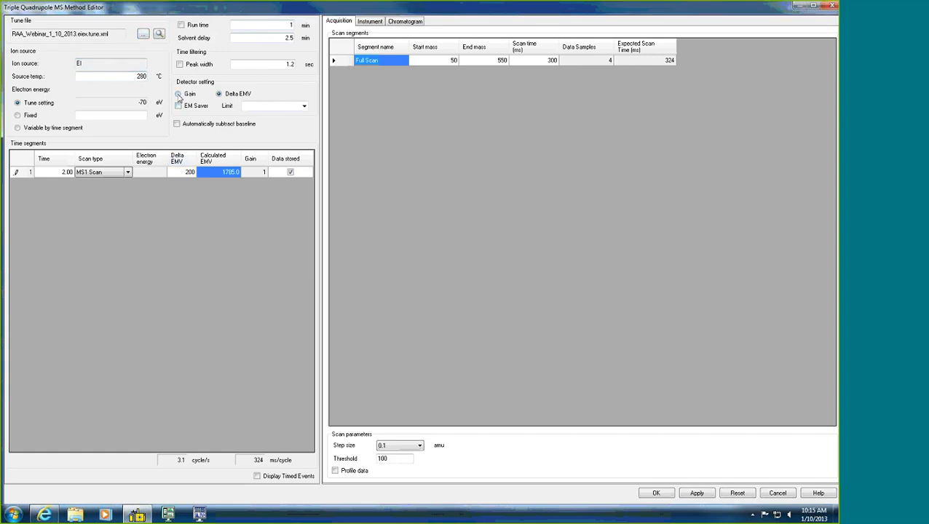
- Switch the detector setting back to Gain and set the gain of time segment 1 to 10
click(179, 95)
click(255, 174)
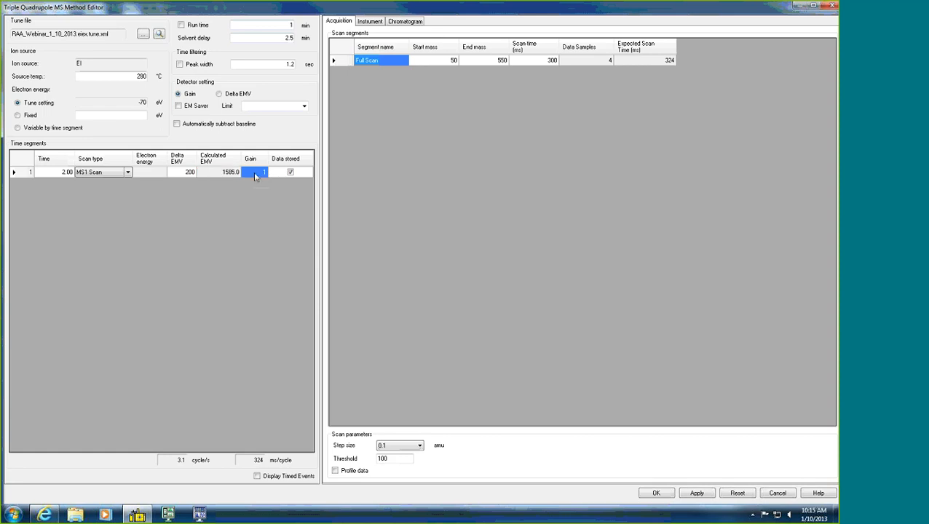
text(10)
click(206, 172)
- Clear the Delta EMV value of time segment 1 and set its gain to 5
click(186, 175)
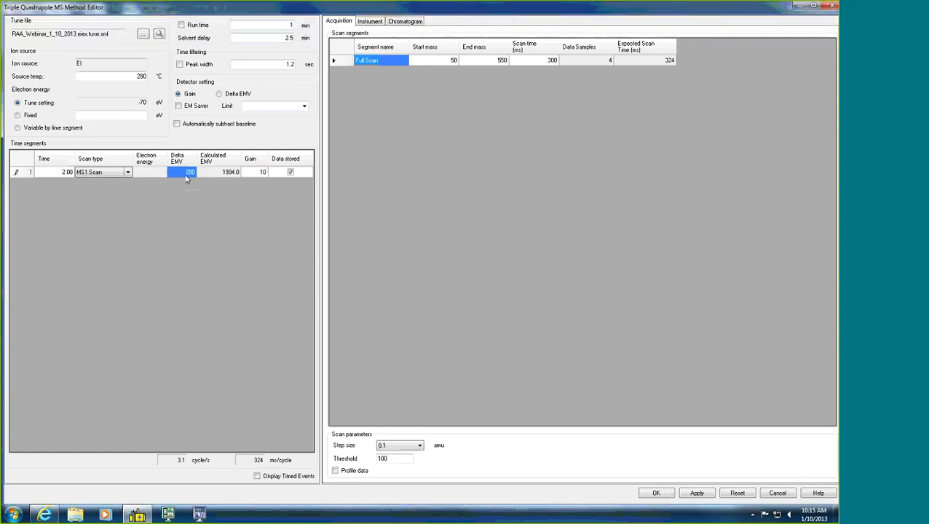
key(Delete)
click(253, 177)
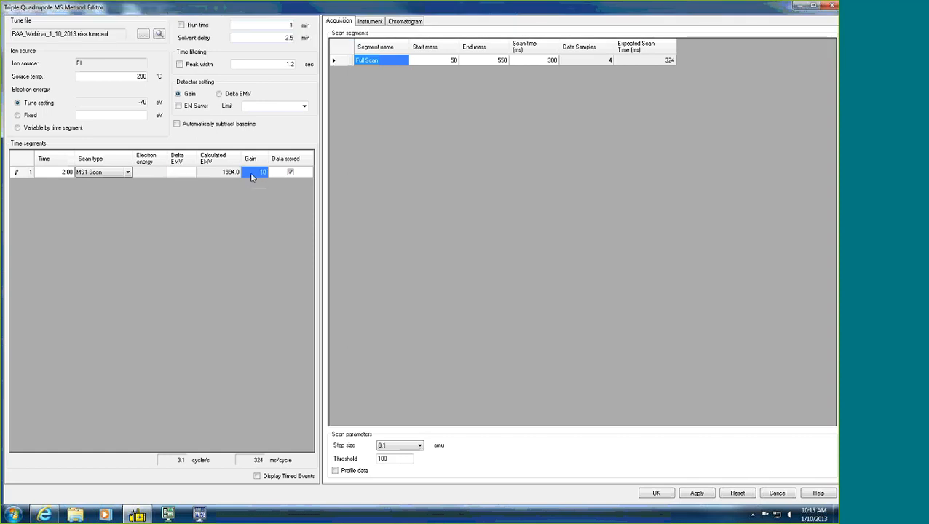
text(861)
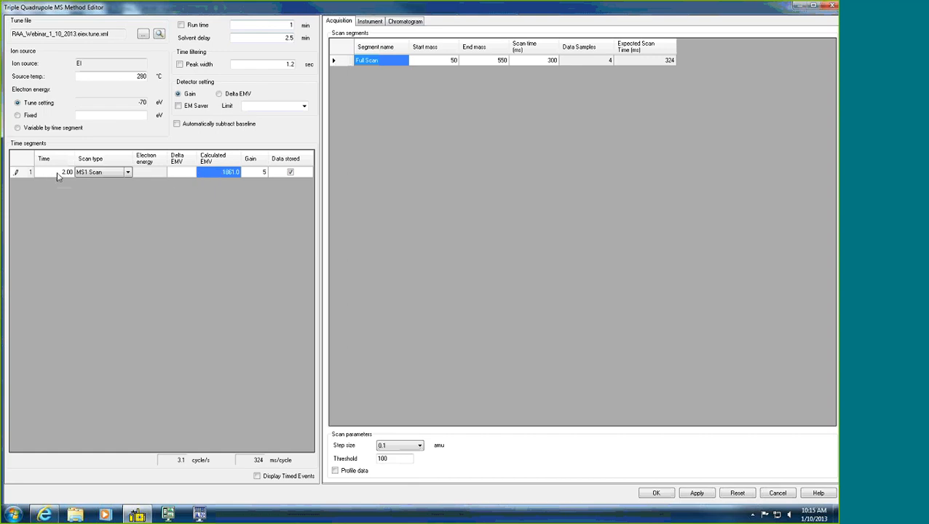
- Set the time of segment 1 to 2.5 and keep MS1 Scan as its scan type
click(128, 174)
click(58, 173)
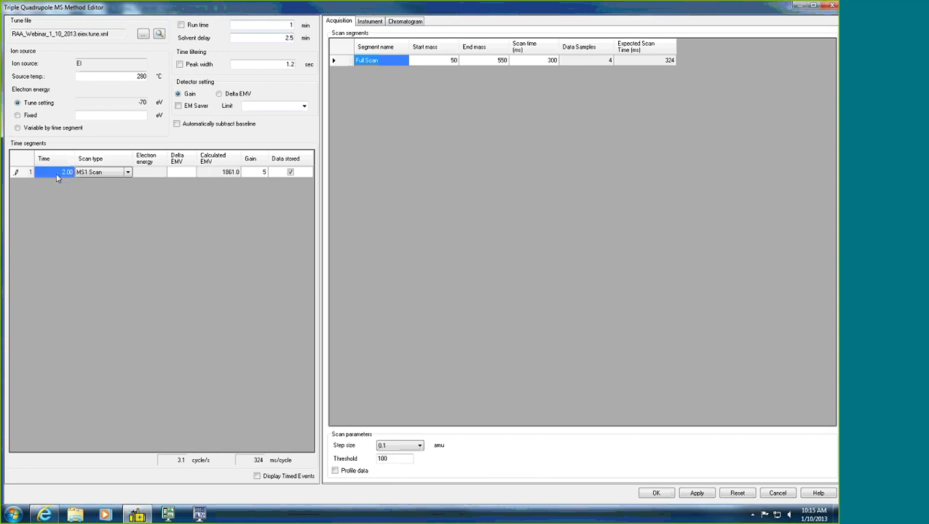
text(2.5)
click(153, 177)
click(130, 175)
click(129, 175)
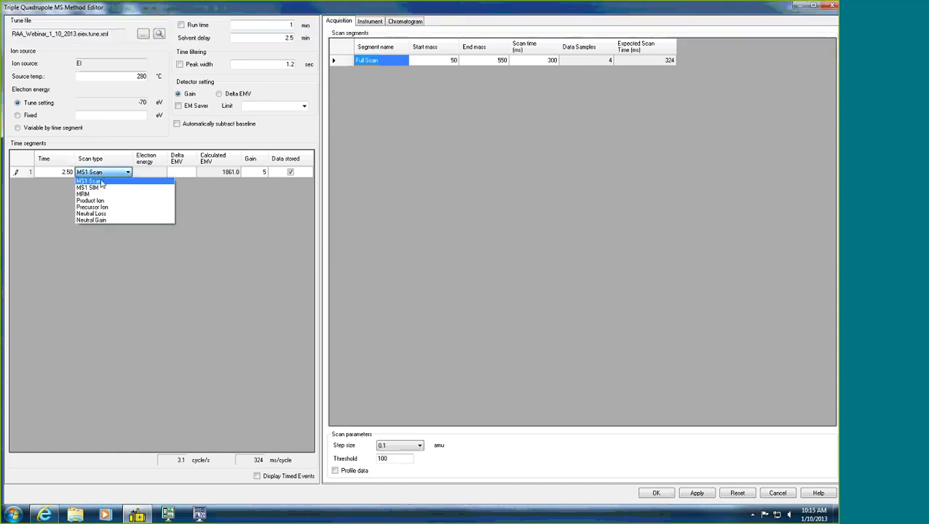
click(101, 181)
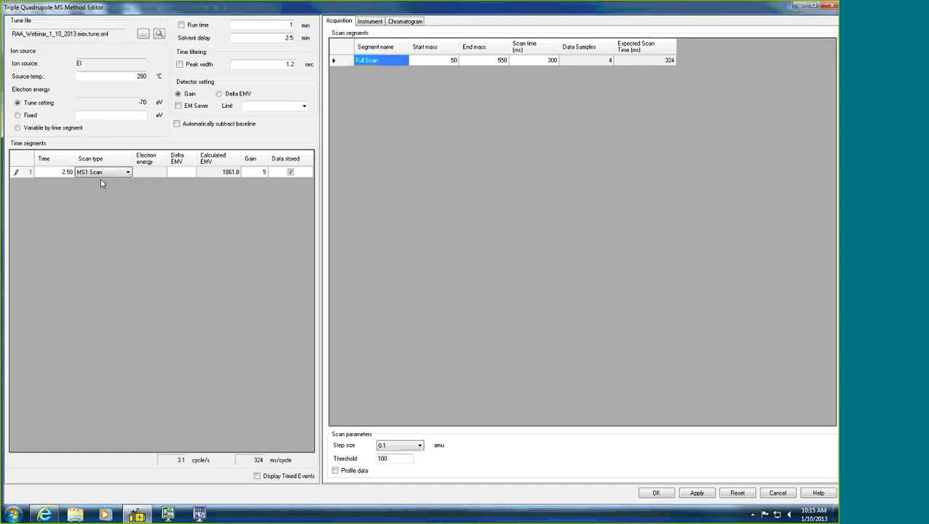
- Try a gain of 10 for time segment 1 and set it back to 1
click(255, 175)
text(10)
click(229, 173)
click(258, 173)
text(1)
click(220, 173)
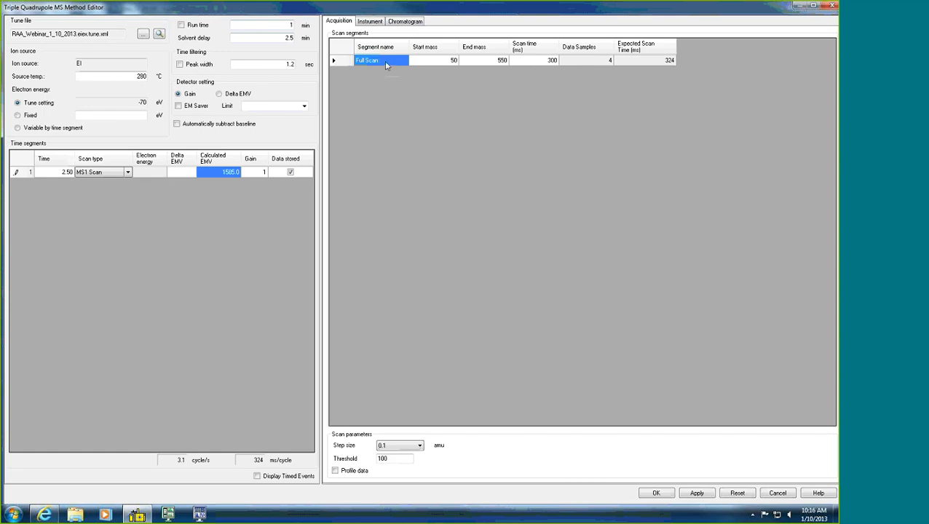
- Keep the Full Scan segment's start mass at 50 and set its end mass to 575
click(446, 61)
click(446, 61)
click(492, 62)
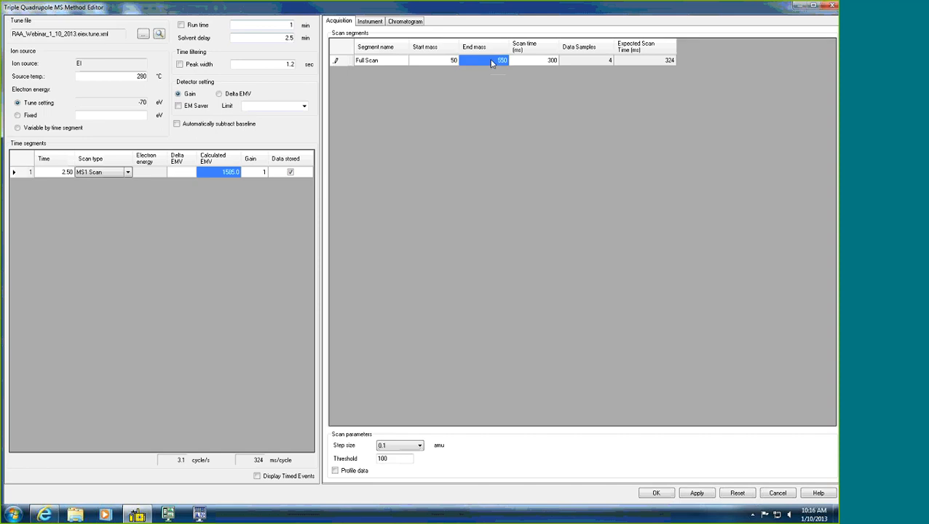
text(4)
text(75)
click(542, 65)
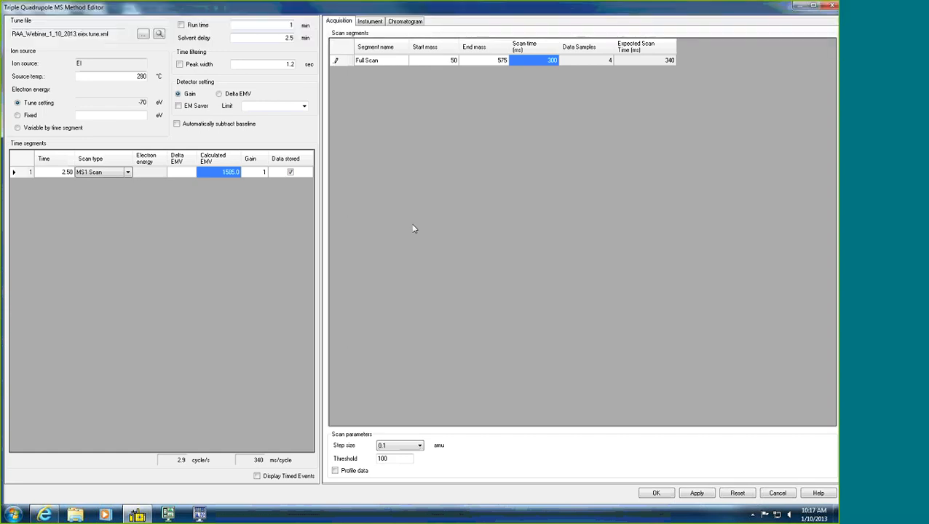
- Set the scan time of the Full Scan segment to 275 ms
click(539, 64)
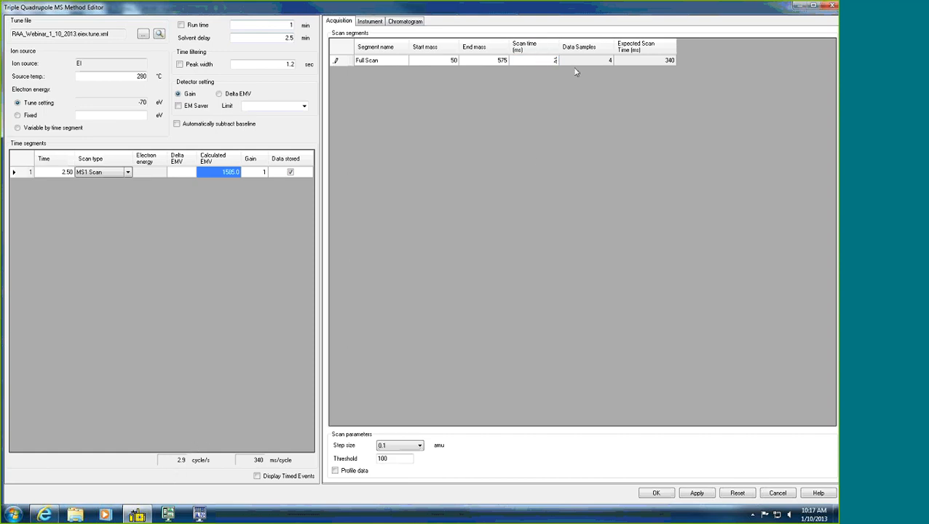
text(275)
click(501, 64)
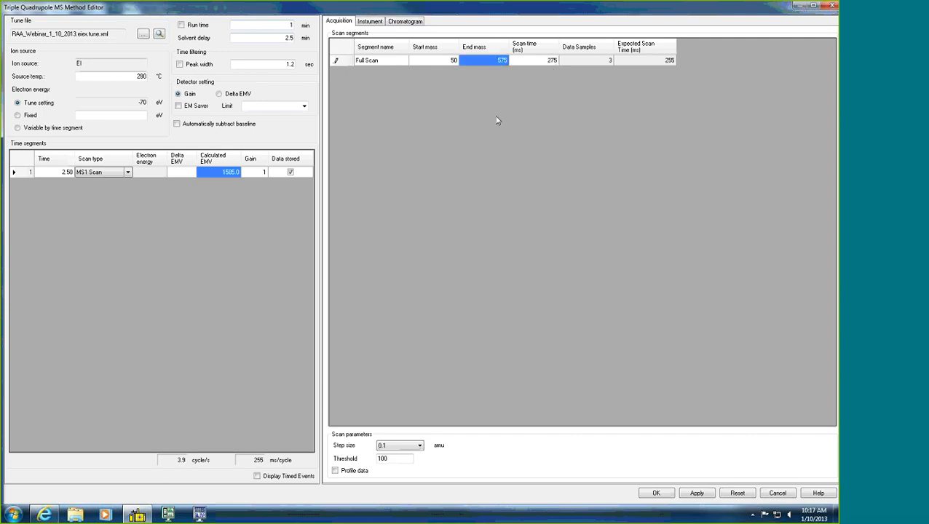
- Try a 50 ms scan time for the Full Scan segment and return it to 275 ms
click(541, 61)
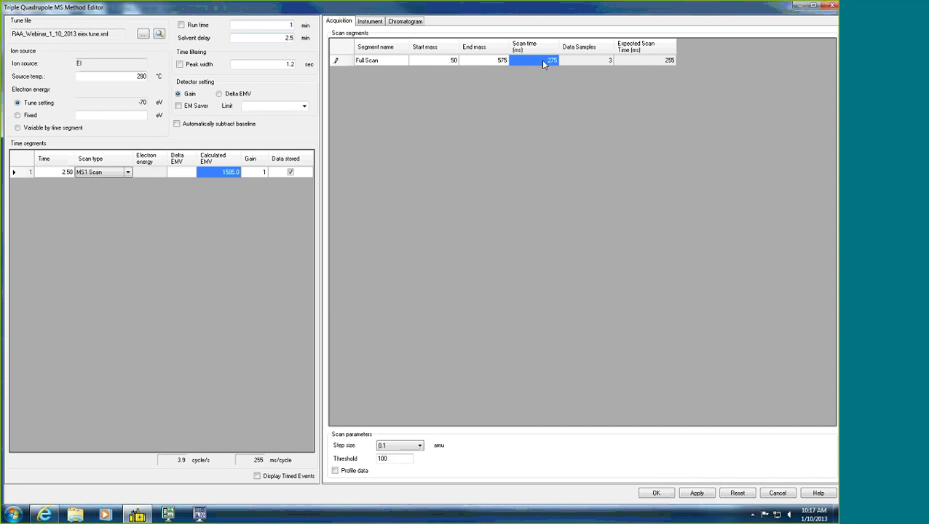
text(50)
click(489, 61)
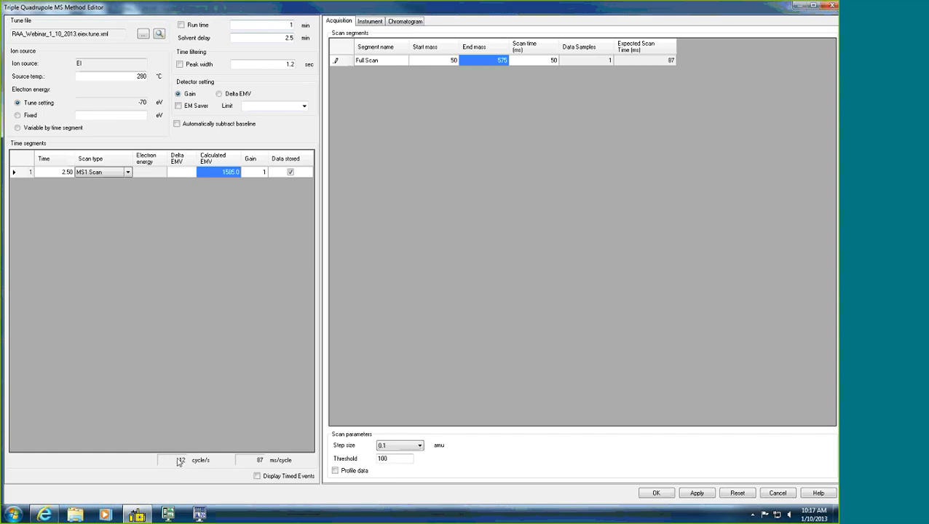
click(540, 63)
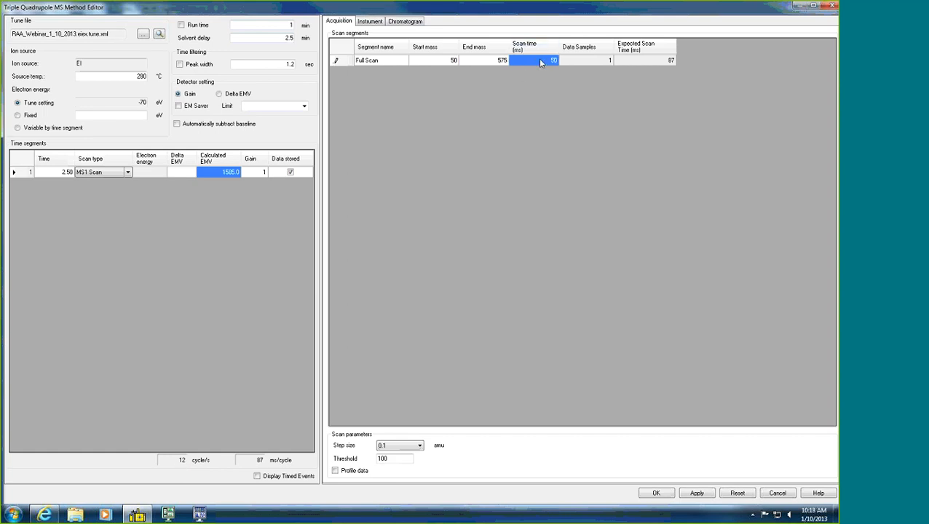
text(275)
click(489, 63)
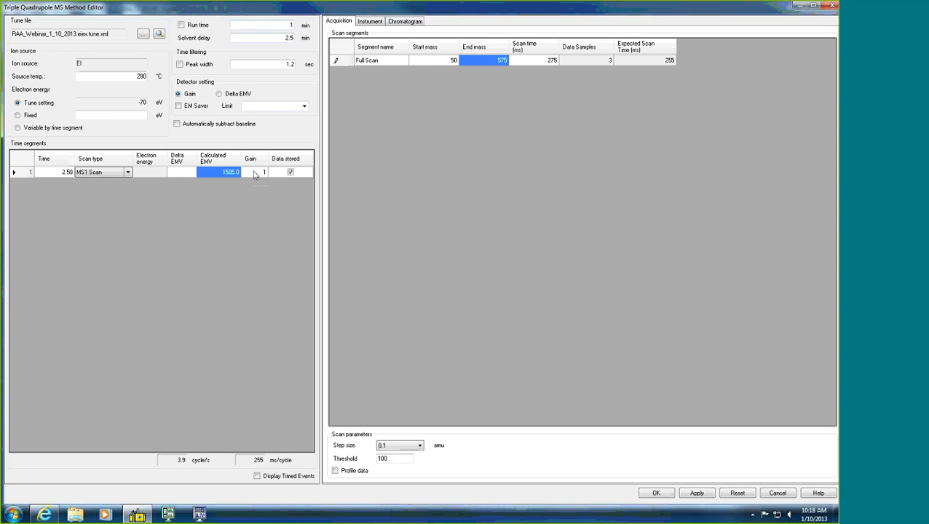
- Change the scan type of time segment 1 to MS1 SIM
click(128, 173)
click(127, 174)
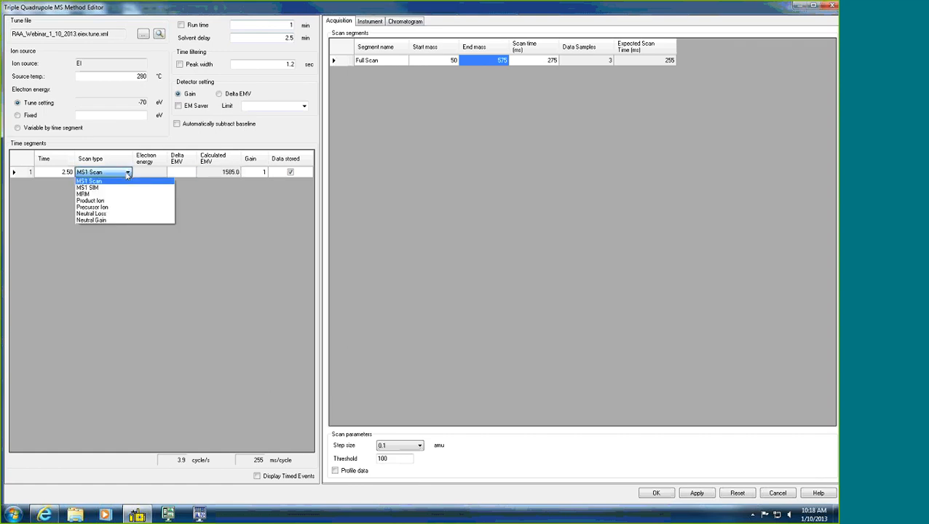
click(94, 188)
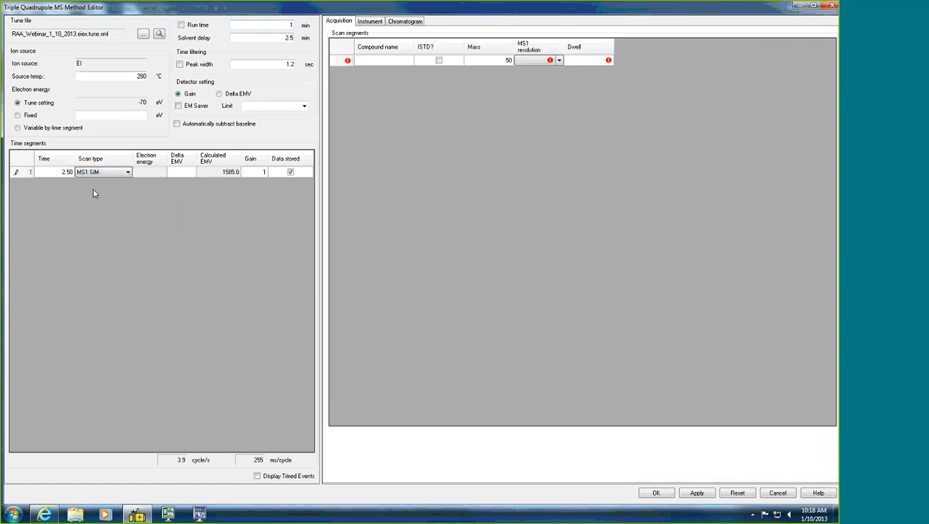
- Name the first SIM entry Compound 1 and set its mass to 272
click(379, 62)
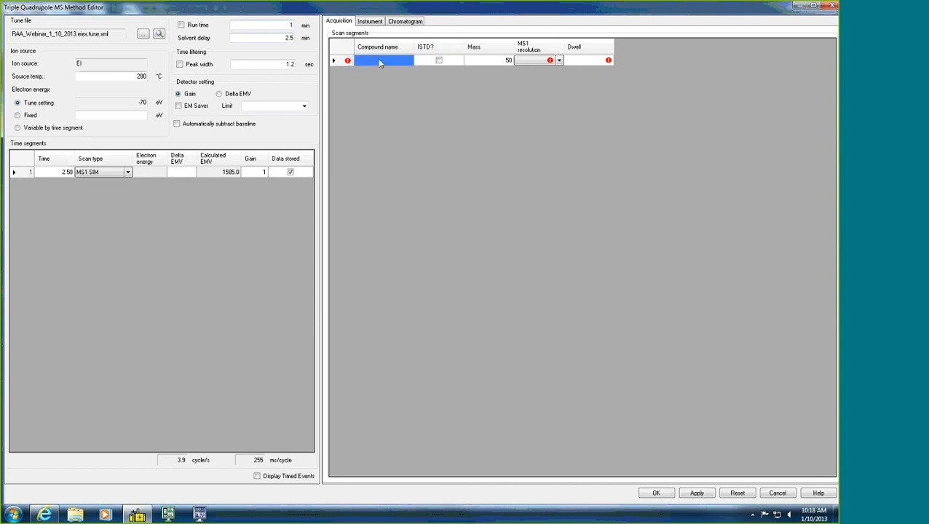
text(Compound 1)
click(480, 61)
text(272)
- Set the MS1 resolution of Compound 1 to Wide and its dwell to 150
click(560, 60)
click(559, 61)
click(540, 75)
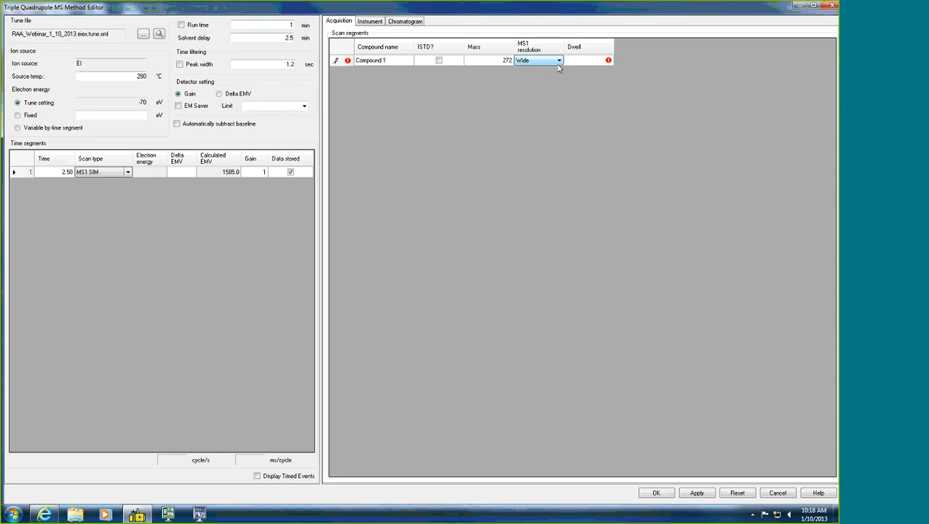
click(560, 61)
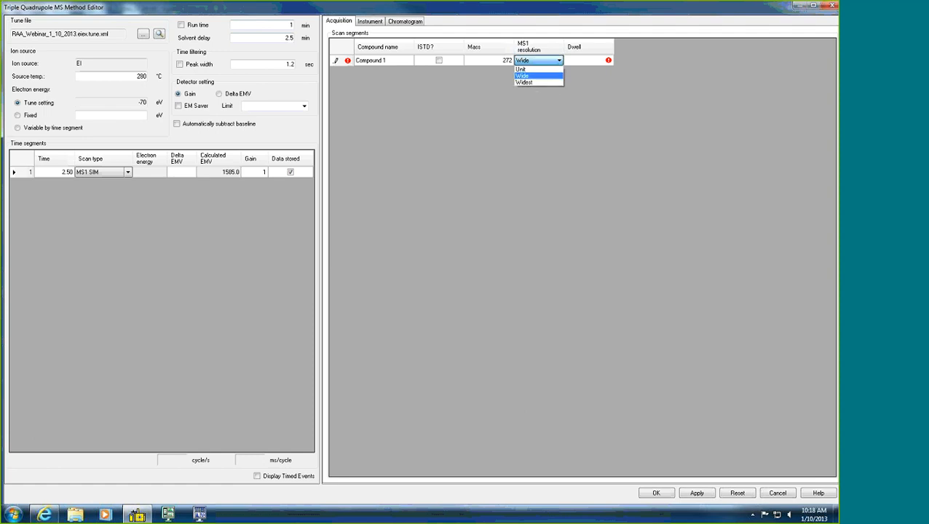
click(589, 63)
click(590, 63)
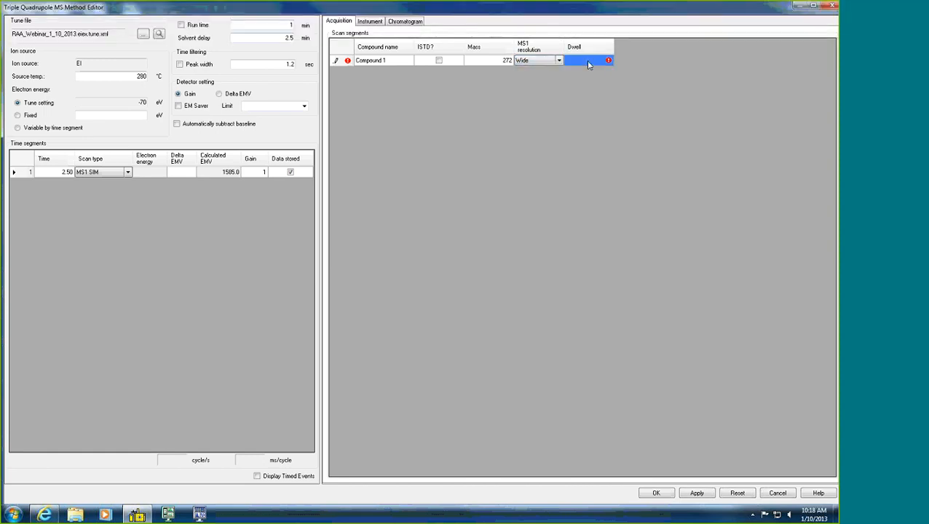
text(150)
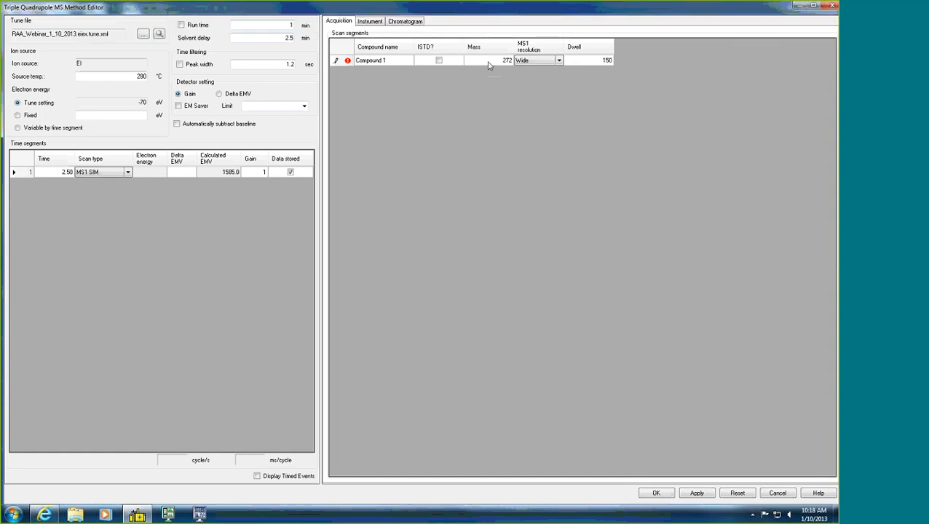
click(489, 64)
- Add a second row to the SIM scan segments below Compound 1
right_click(372, 75)
click(404, 82)
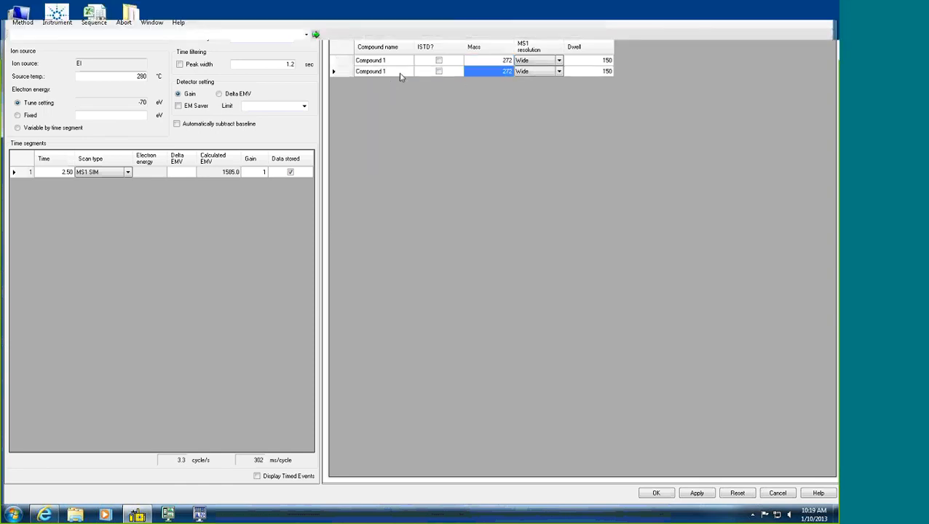
- Rename the second SIM row as Compound 2 and set its mass to 154
click(395, 72)
click(398, 70)
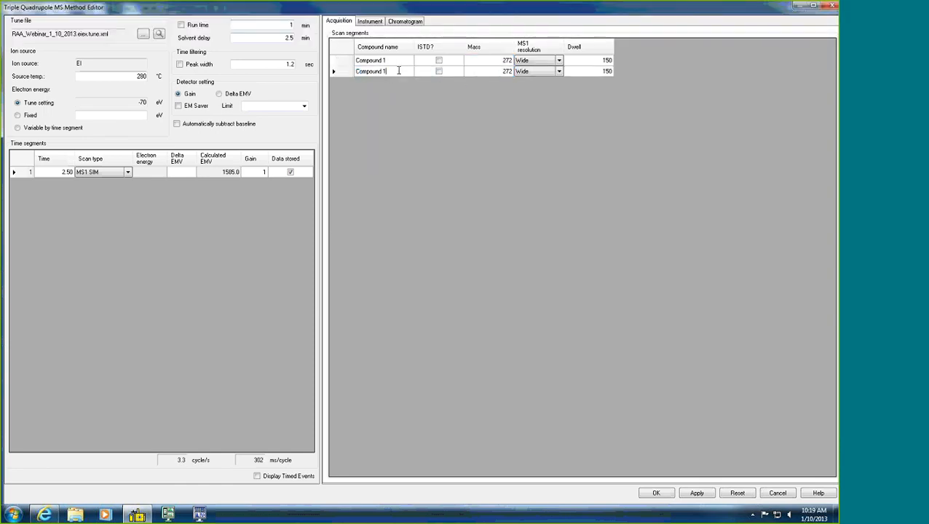
key(BackSpace)
text(2)
click(497, 74)
text(154)
click(591, 74)
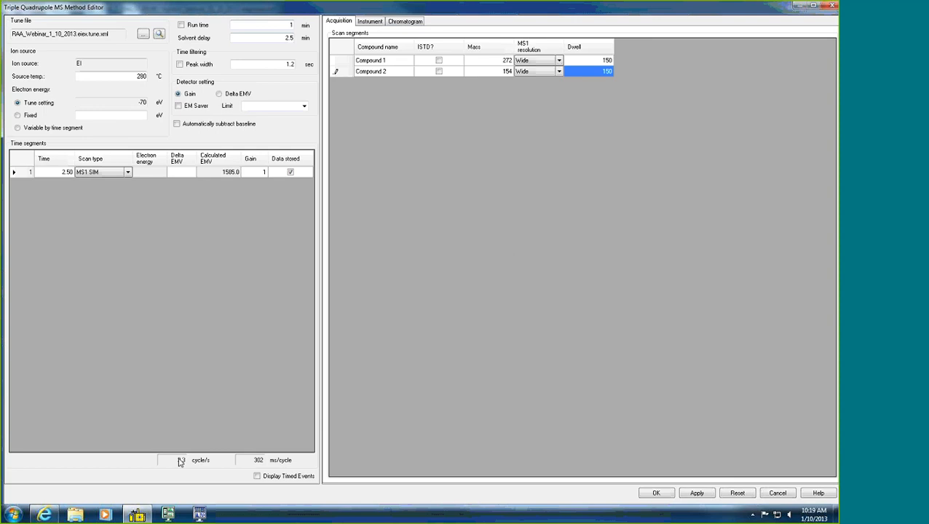
- Add a third SIM scan segment and name it Compound 3
right_click(387, 86)
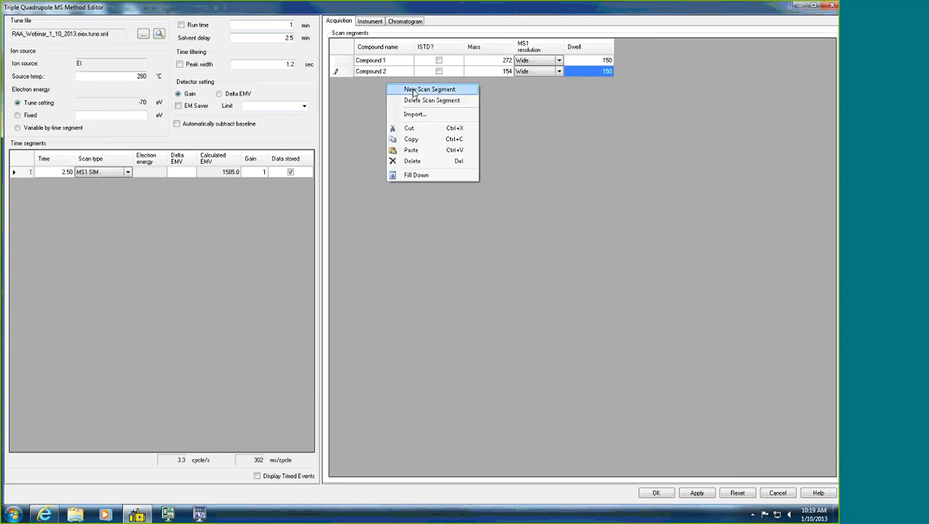
click(414, 92)
click(399, 83)
click(398, 83)
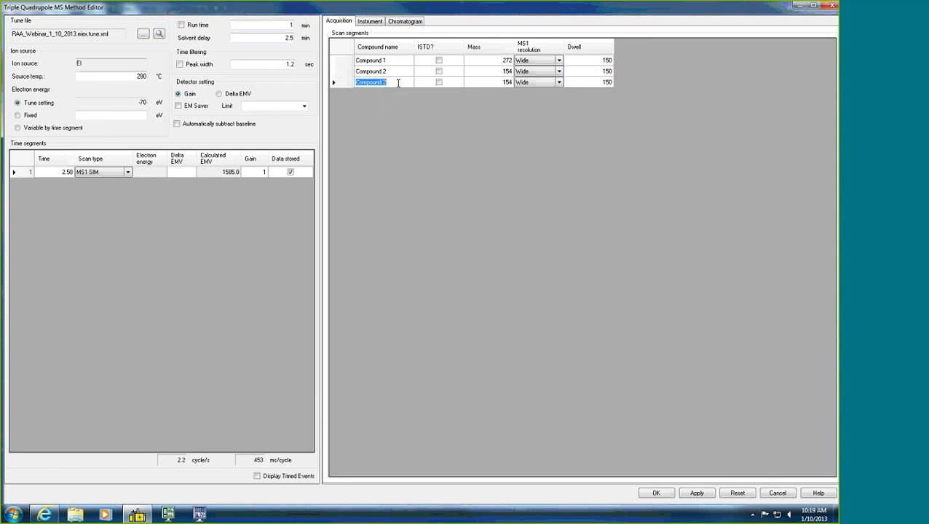
click(397, 83)
key(BackSpace)
click(604, 83)
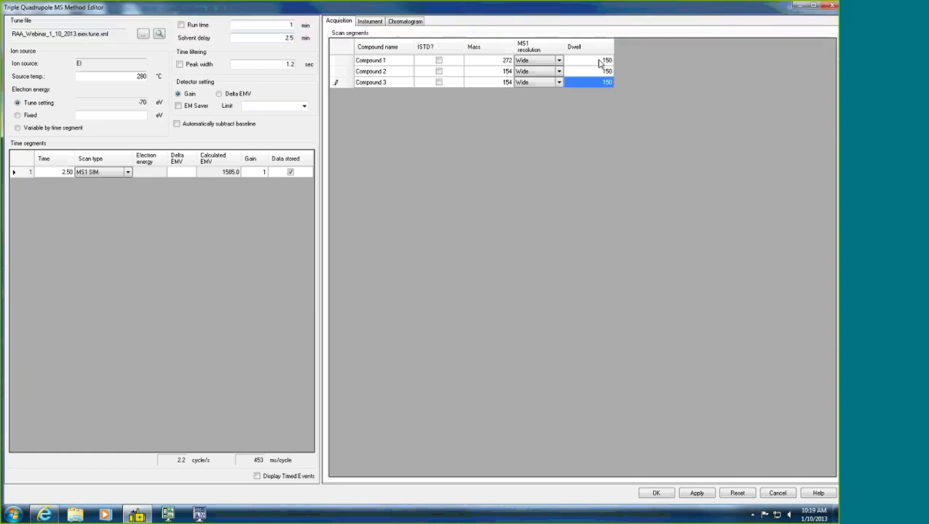
- Set the dwell of Compound 1 to 100 and fill that value down to the other SIM rows
click(599, 61)
text(100)
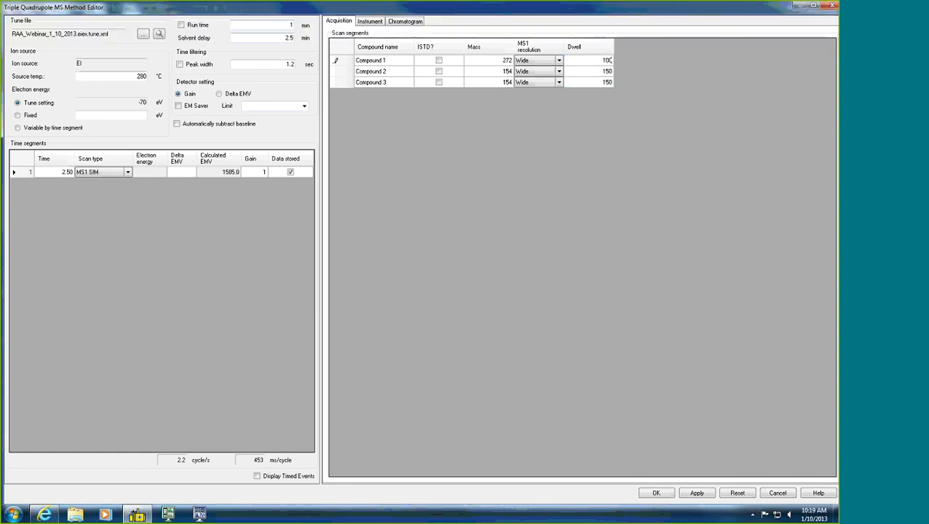
click(598, 72)
right_click(598, 62)
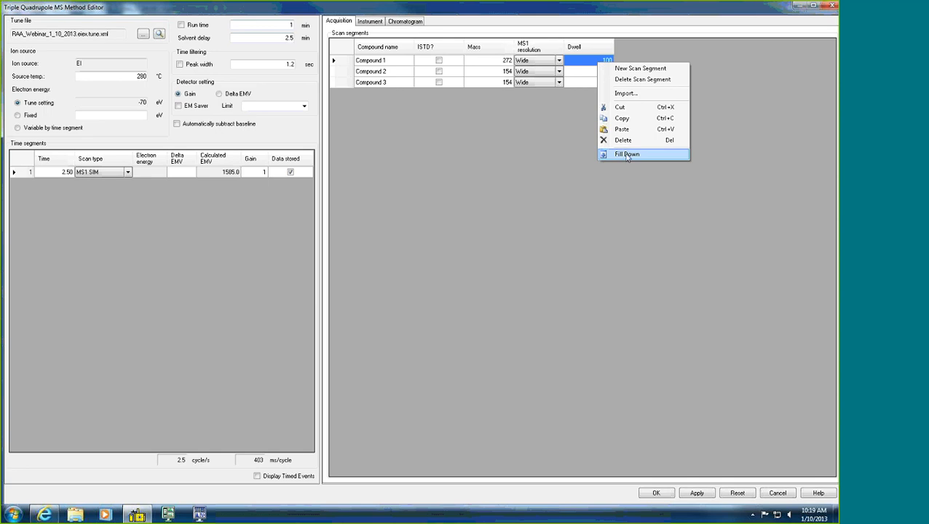
click(627, 155)
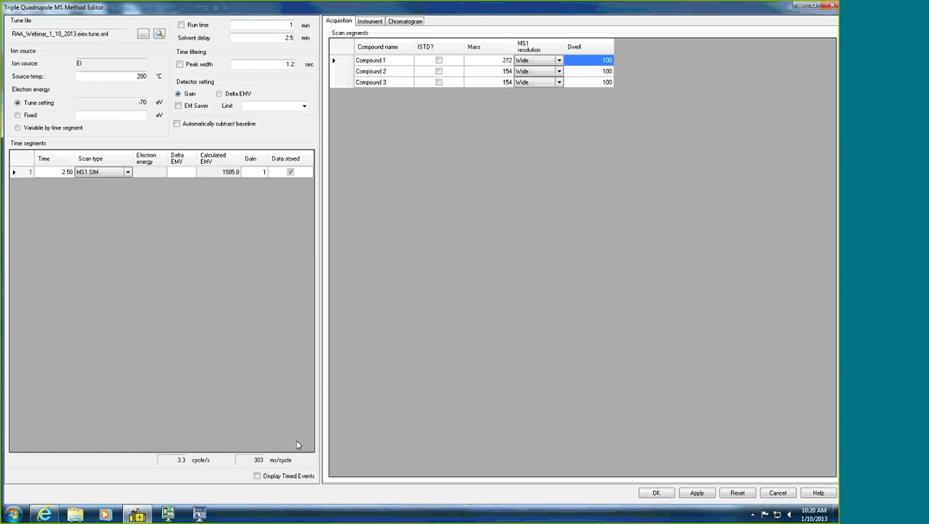
- Change the scan type of time segment 1 to Product Ion and delete the two scan segments with precursor ion 154
click(127, 174)
click(128, 173)
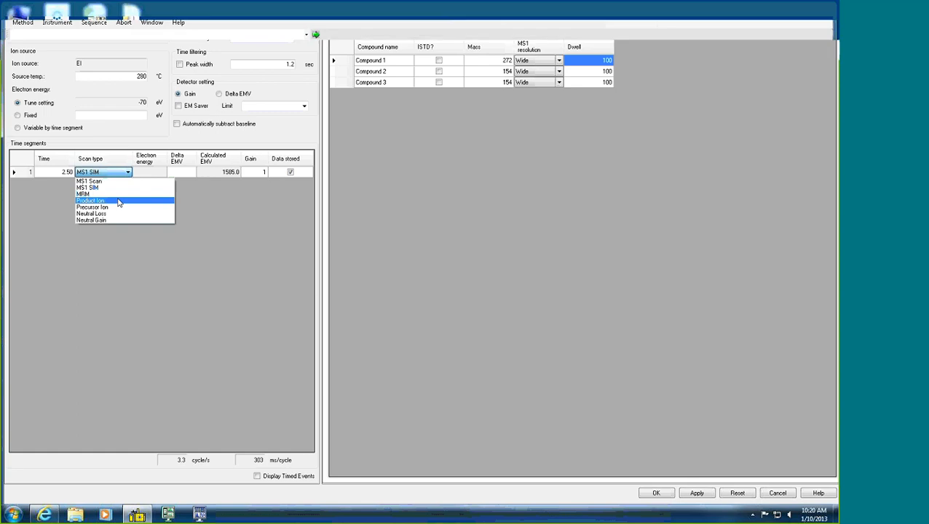
click(118, 203)
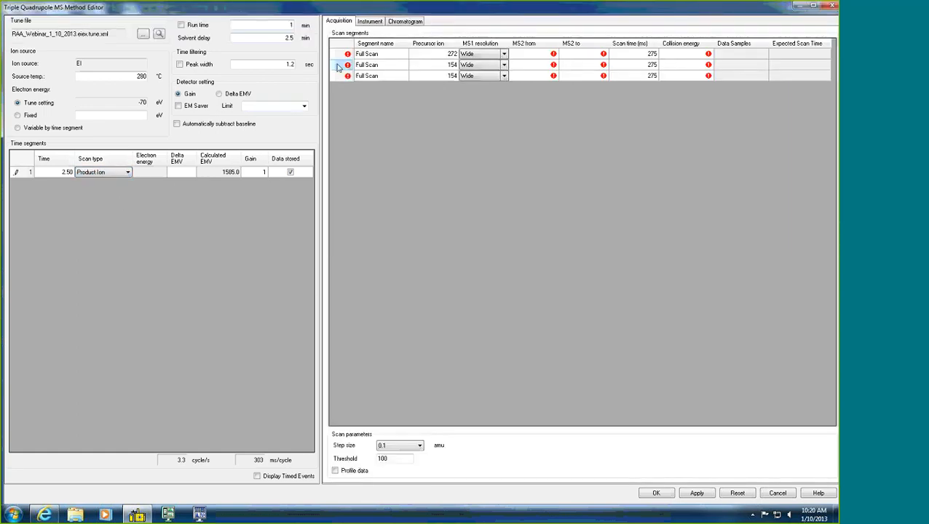
drag(338, 67, 338, 78)
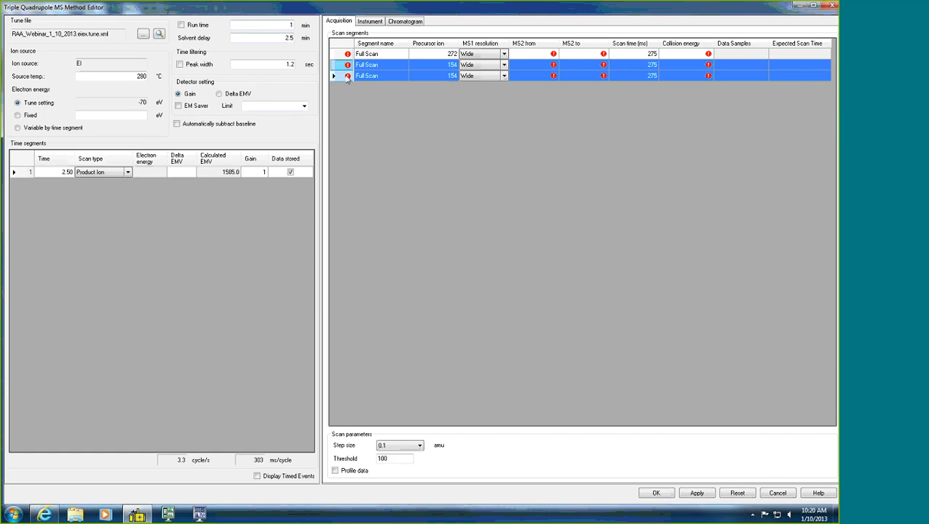
right_click(346, 76)
click(381, 93)
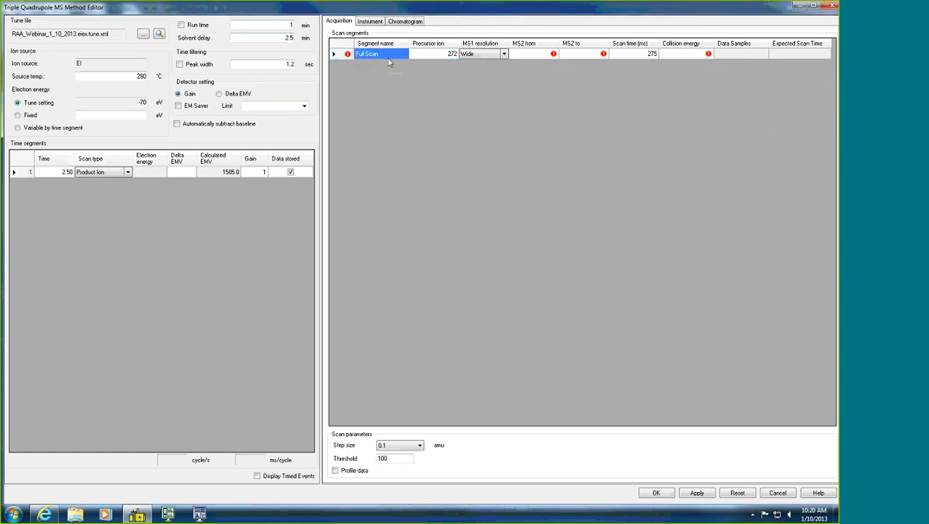
- Name the remaining product ion segment Compound 1 and set its MS2 range from 50 to 300
text(Compound 1)
click(477, 53)
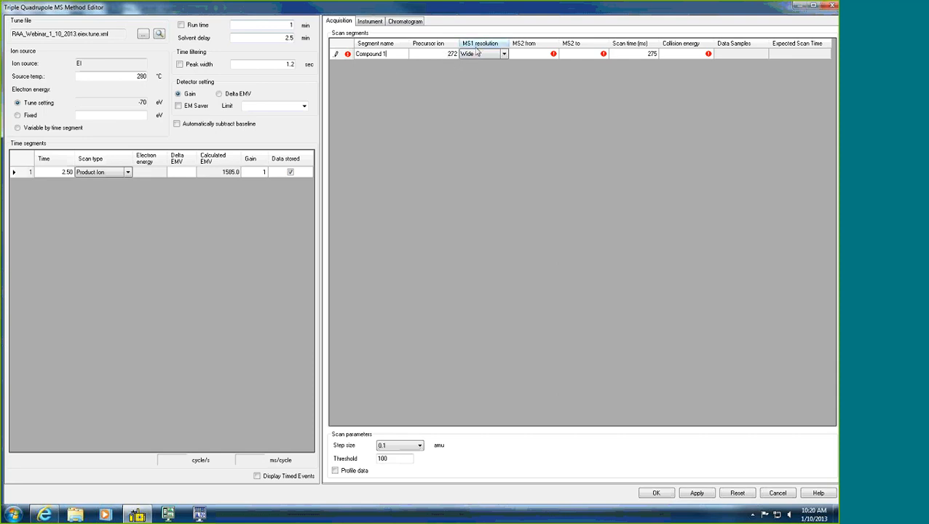
click(531, 54)
text(184)
double_click(548, 54)
text(50)
click(584, 59)
text(300)
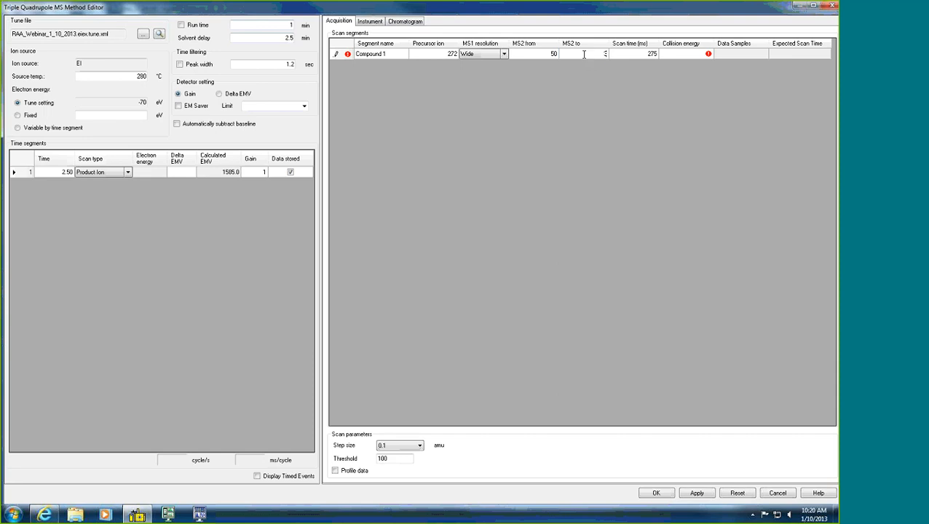
click(441, 54)
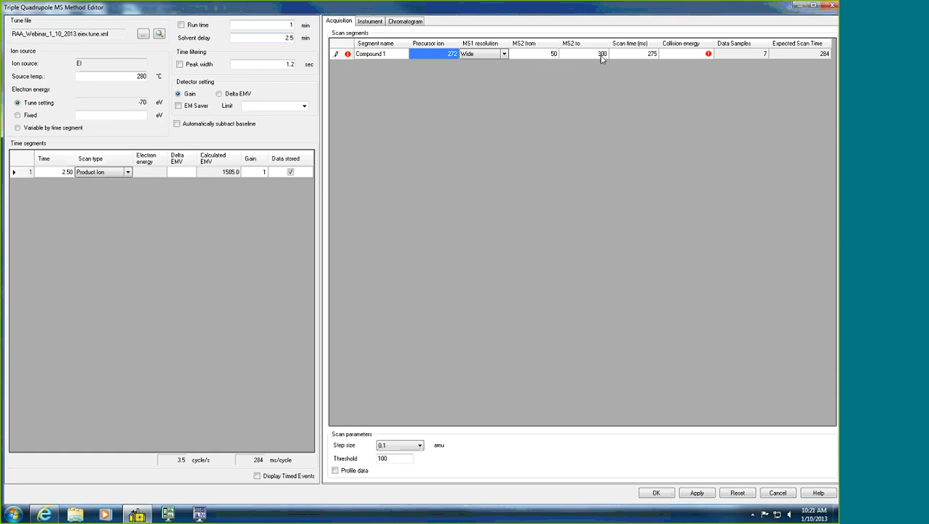
- Set the collision energy of the Compound 1 product ion scan to 25
click(693, 57)
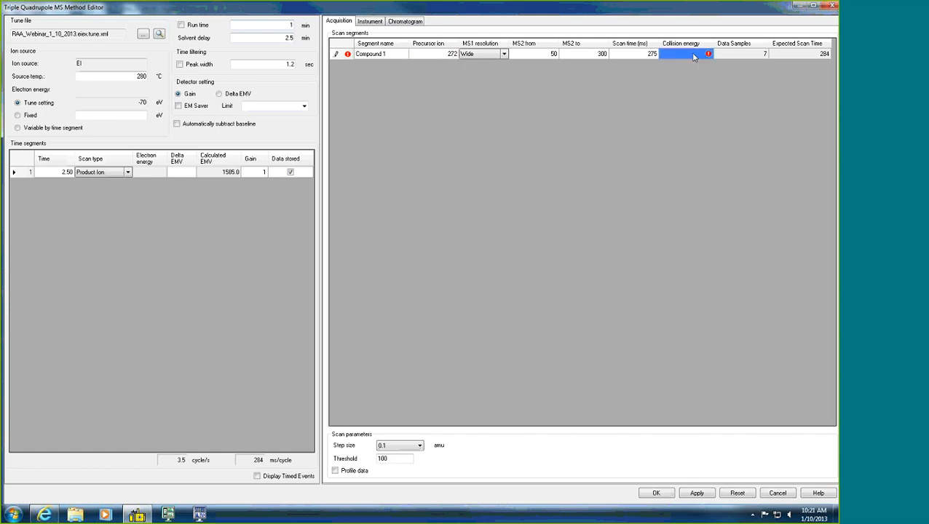
click(694, 58)
text(25)
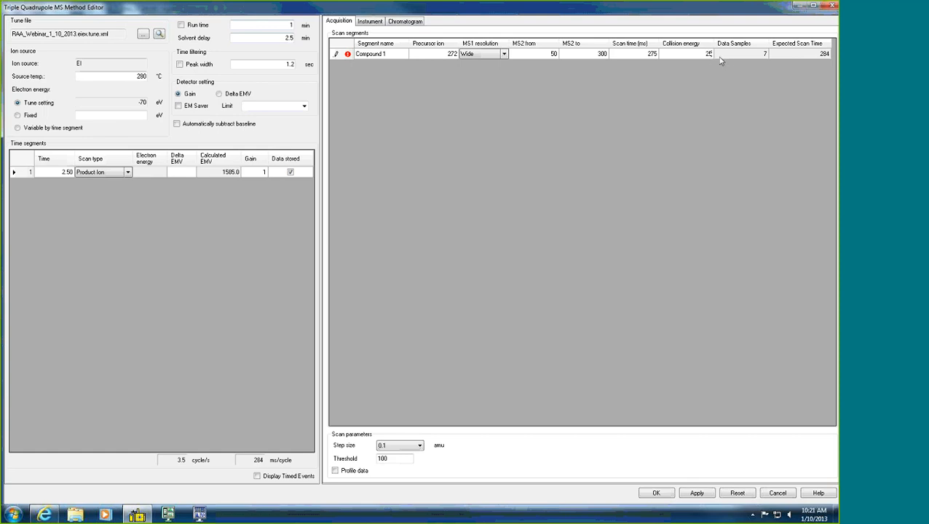
click(646, 53)
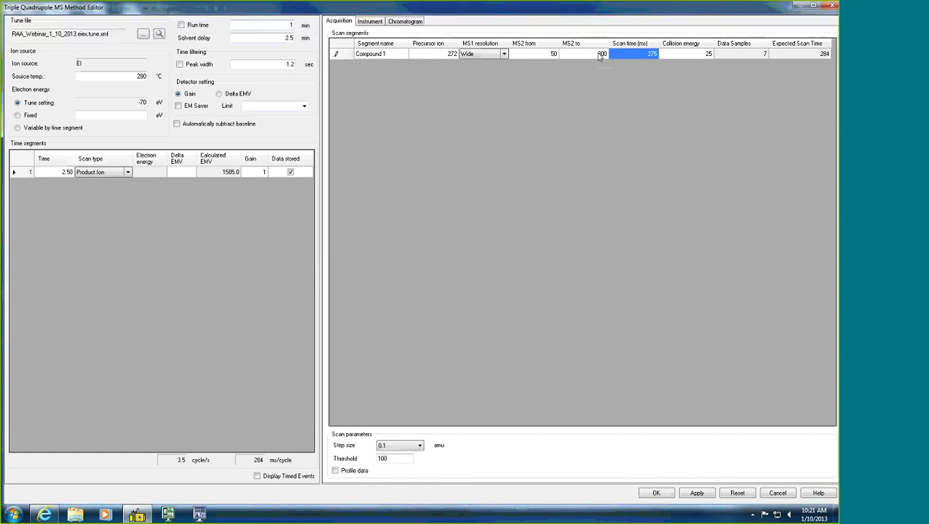
- Change the scan type of time segment 1 to MRM and set Compound 1's product ion to 184
click(127, 173)
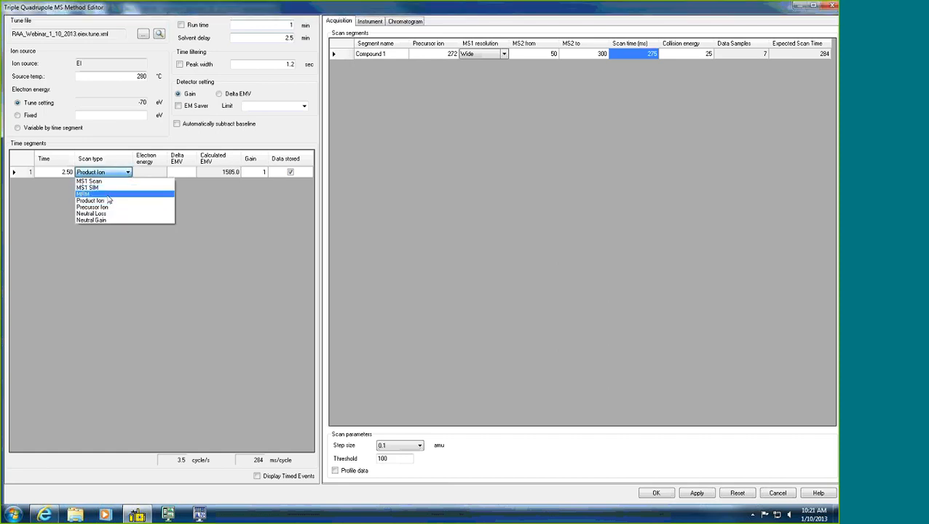
click(108, 194)
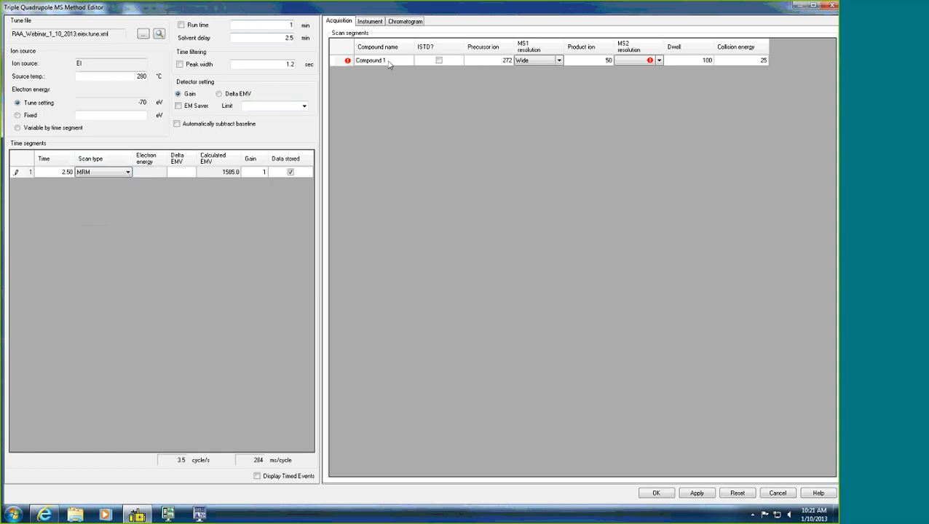
click(599, 62)
text(184)
- Set the MS2 resolution of the Compound 1 transition to Wide and its dwell to 300
click(659, 61)
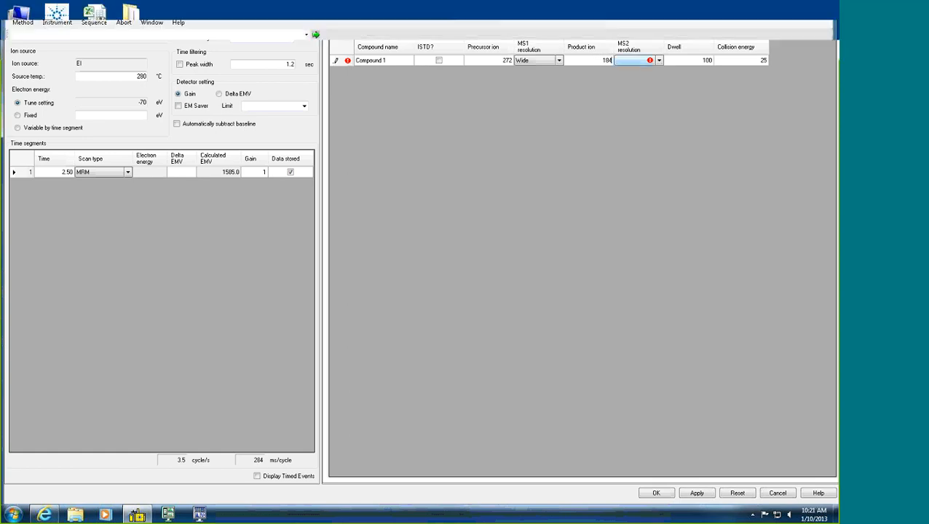
click(659, 61)
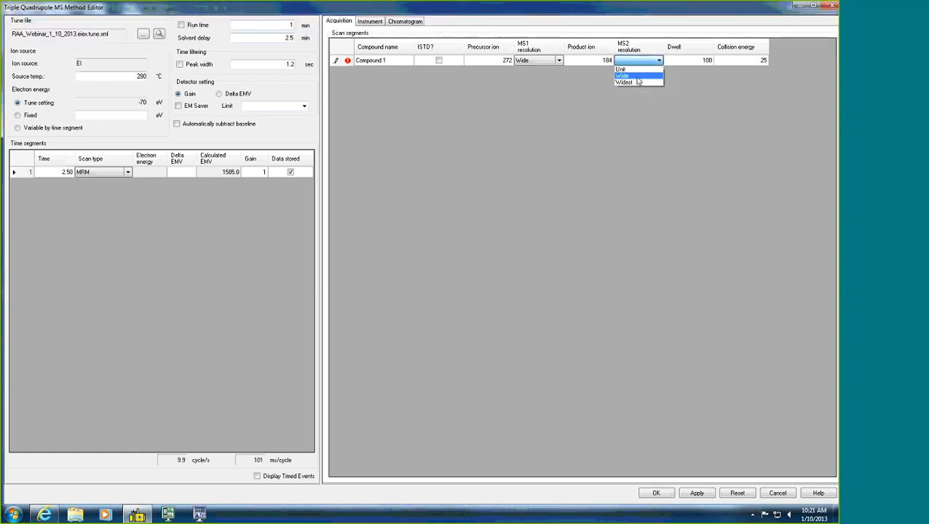
click(637, 76)
click(698, 62)
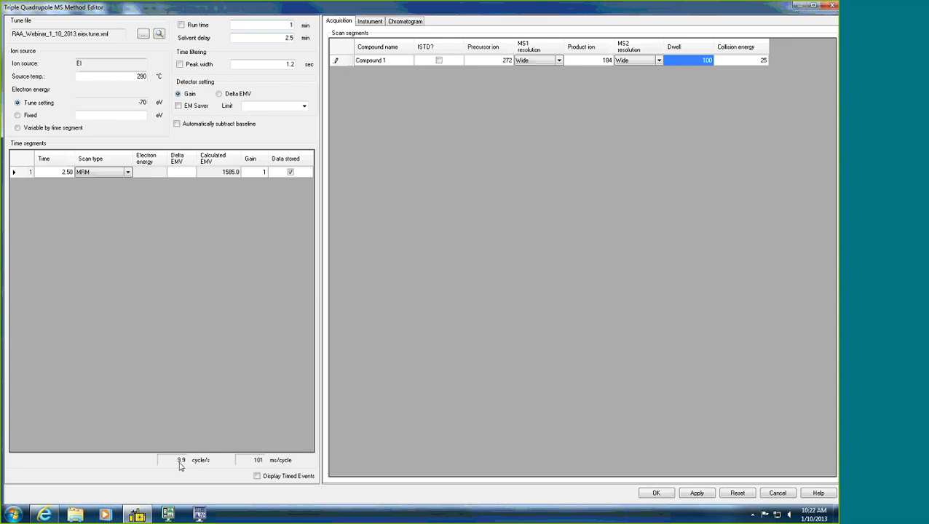
click(698, 62)
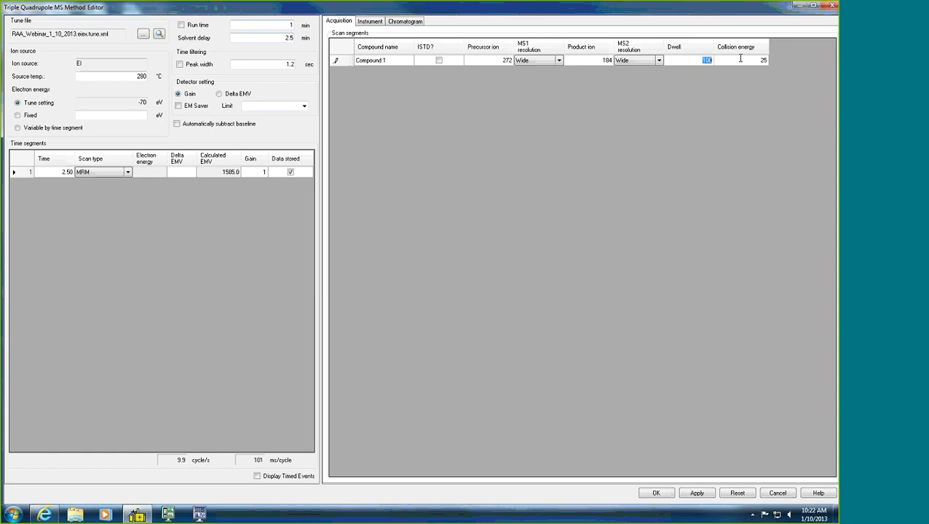
text(300)
click(601, 63)
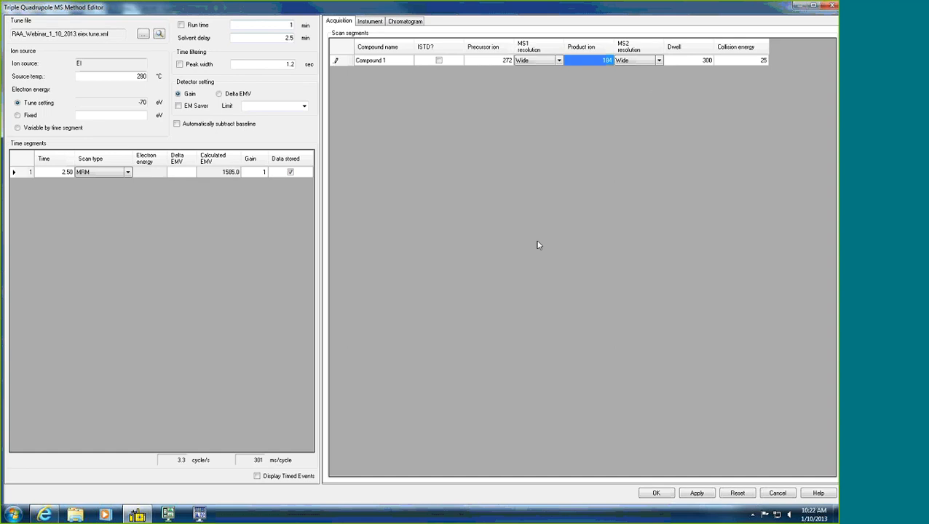
- Add three more MRM scan segments below the Compound 1 transition
right_click(379, 73)
click(415, 82)
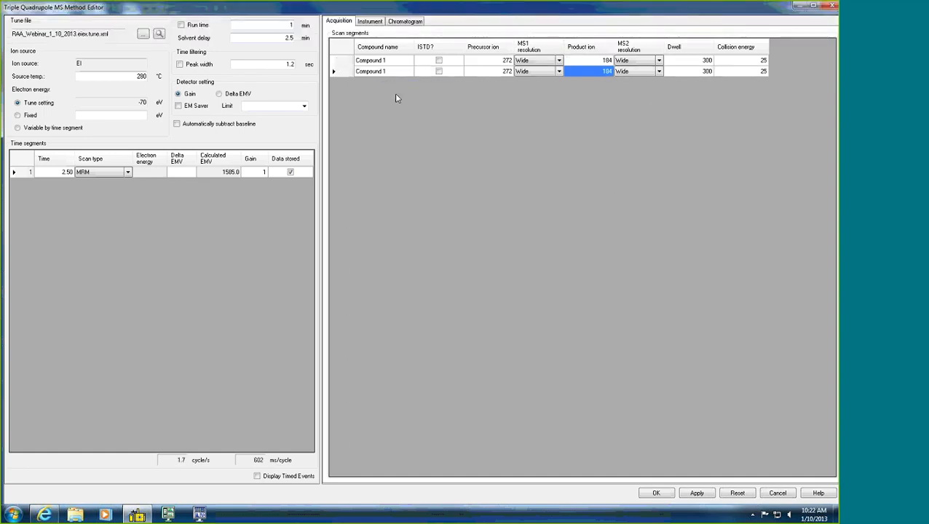
right_click(394, 93)
click(407, 99)
right_click(400, 121)
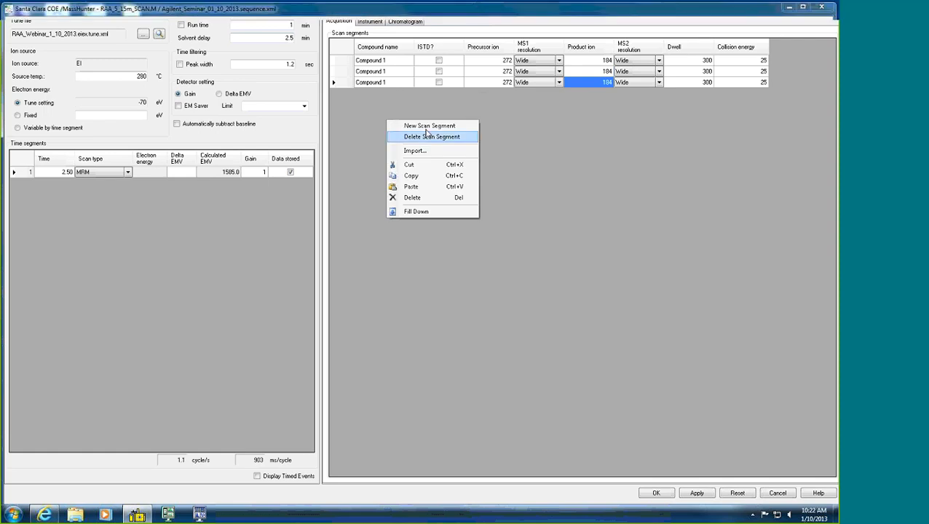
click(413, 128)
- Add a second MRM time segment and set its start time to 50
click(86, 174)
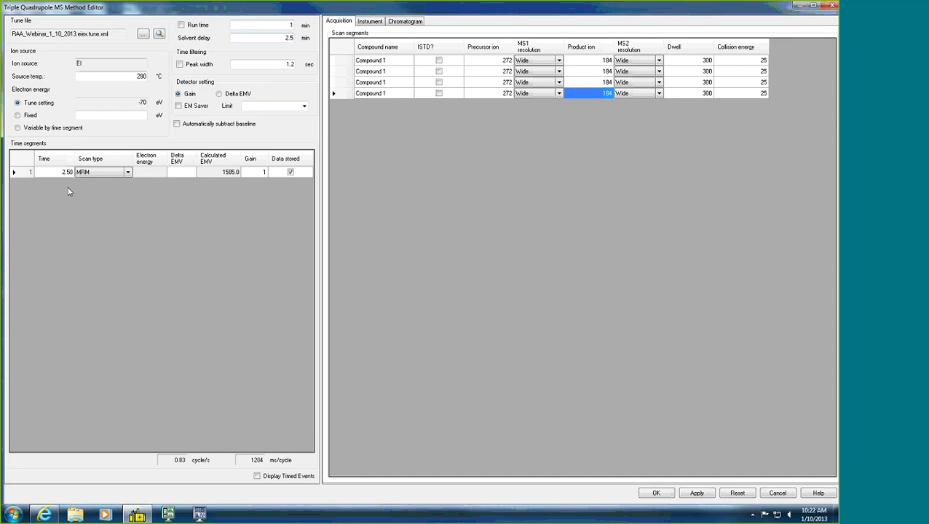
right_click(69, 192)
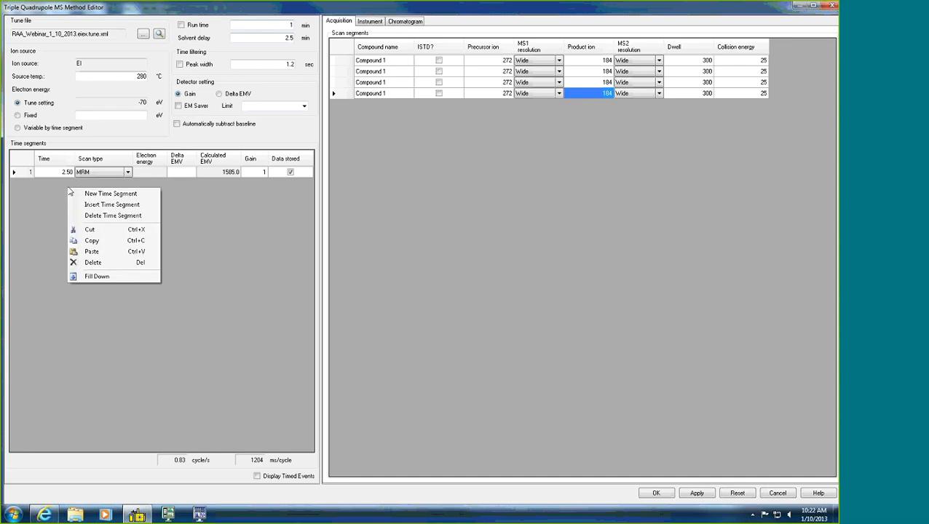
click(107, 193)
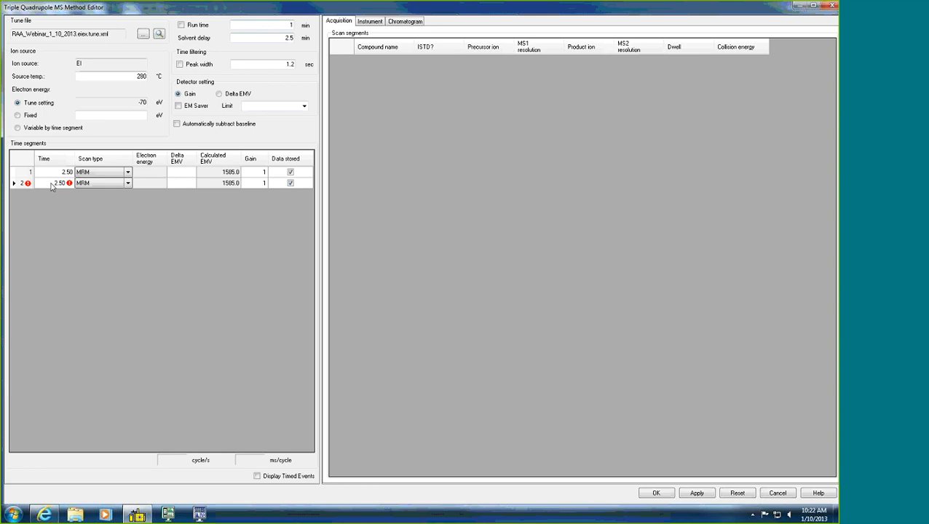
click(49, 187)
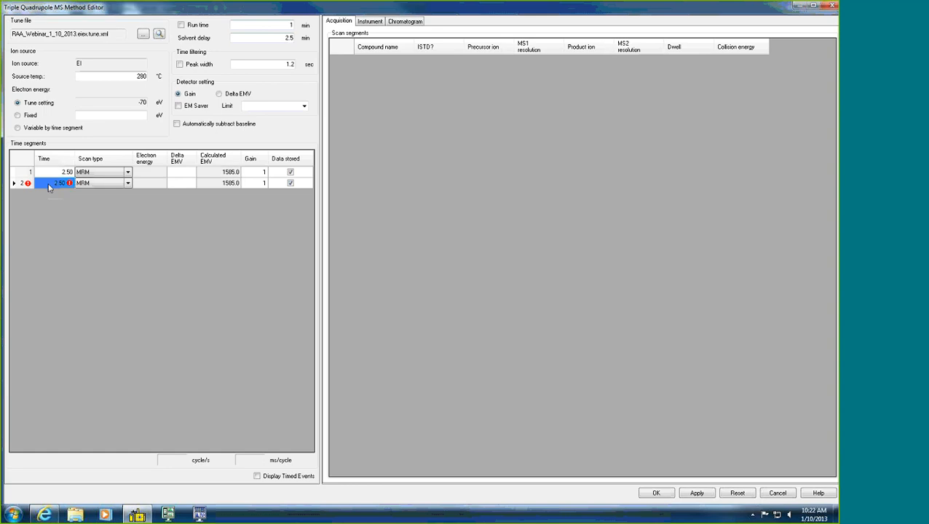
text(50)
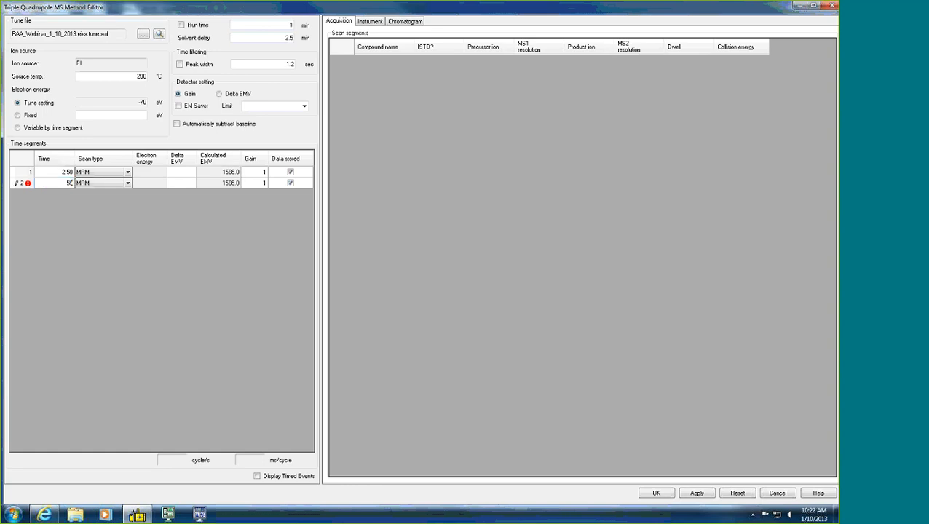
click(223, 183)
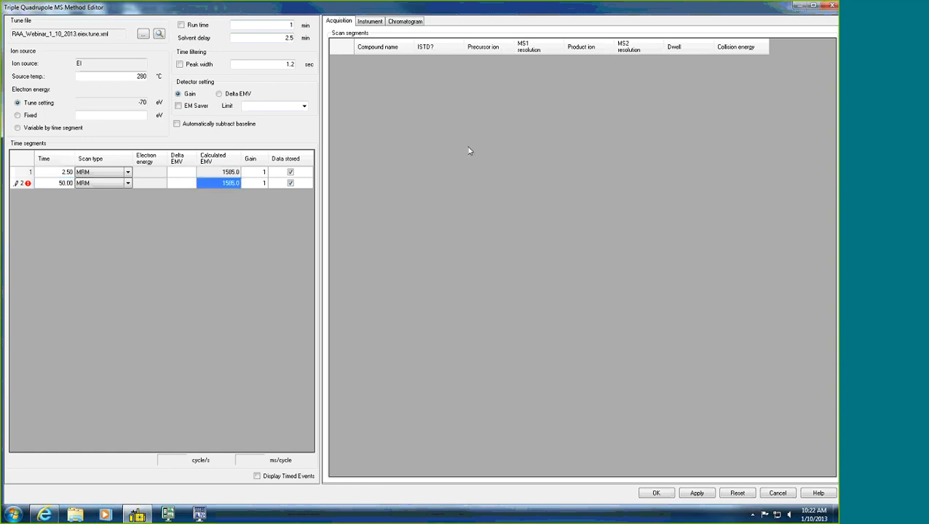
- Add two blank scan segments to the second time segment
right_click(404, 85)
click(422, 88)
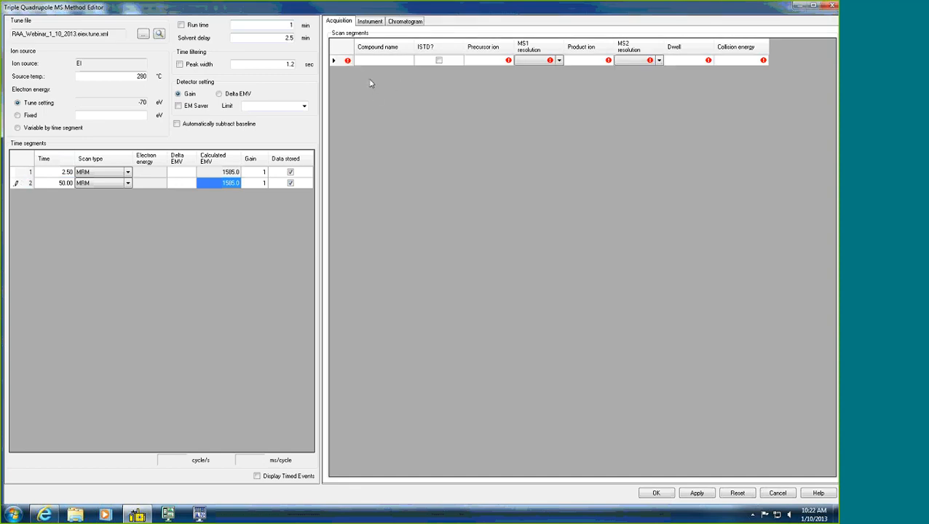
right_click(370, 84)
click(404, 85)
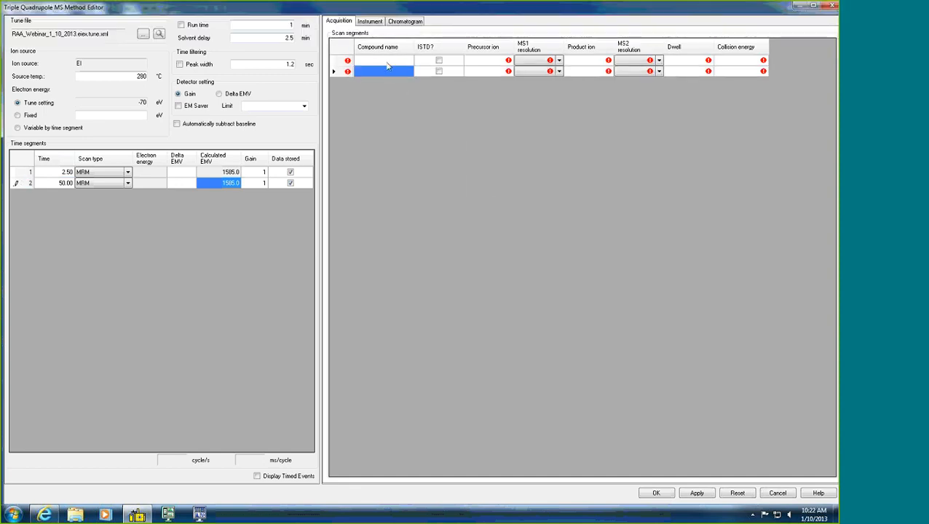
- Name the first scan segment of the second time segment Compound 3
click(388, 63)
click(388, 66)
text(Compo)
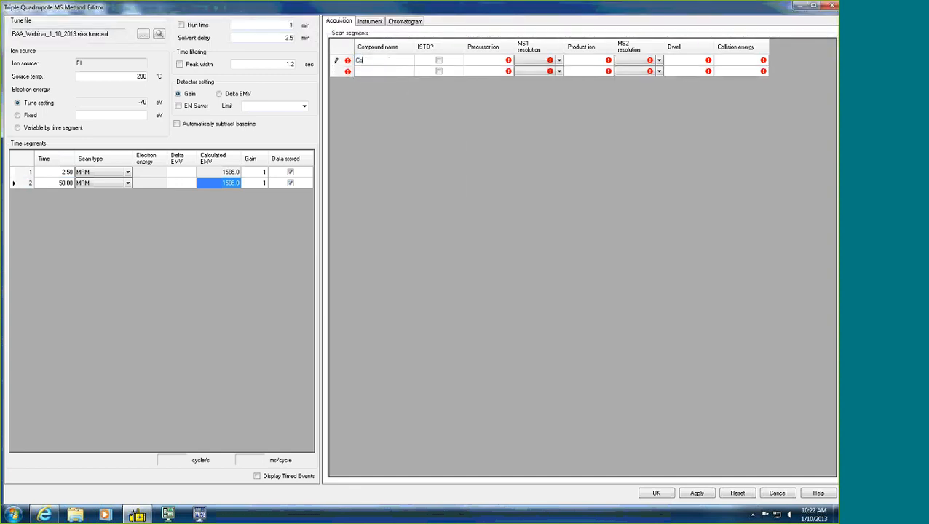
key(BackSpace)
key(BackSpace)
key(BackSpace)
text(pound 1)
key(BackSpace)
text(3)
click(385, 72)
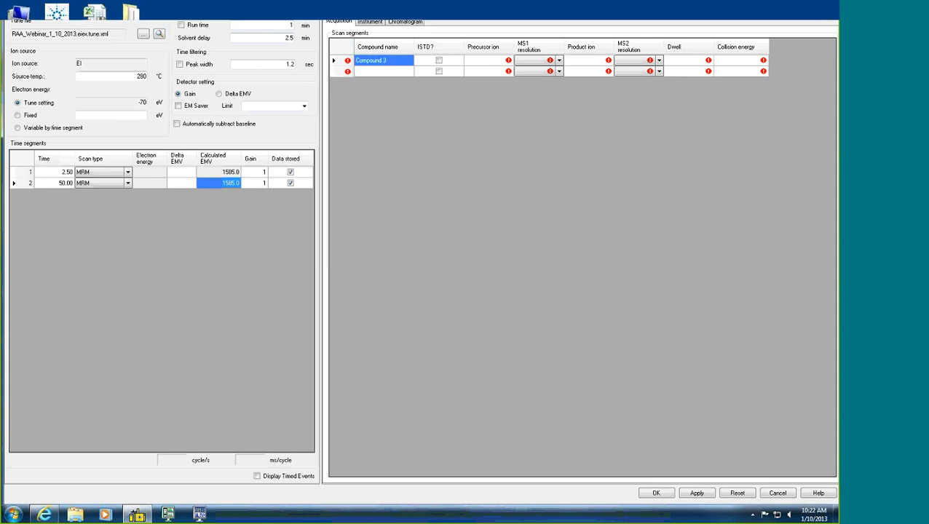
- Fill the compound name down to the second scan segment, rename that entry Compound 4, and mark it as an ISTD
right_click(384, 61)
click(417, 152)
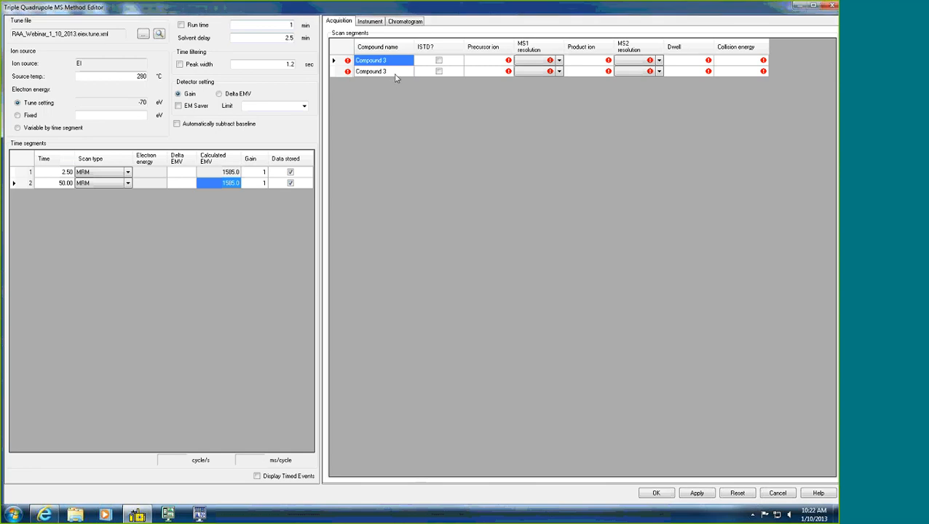
click(395, 72)
click(396, 72)
key(BackSpace)
text(4)
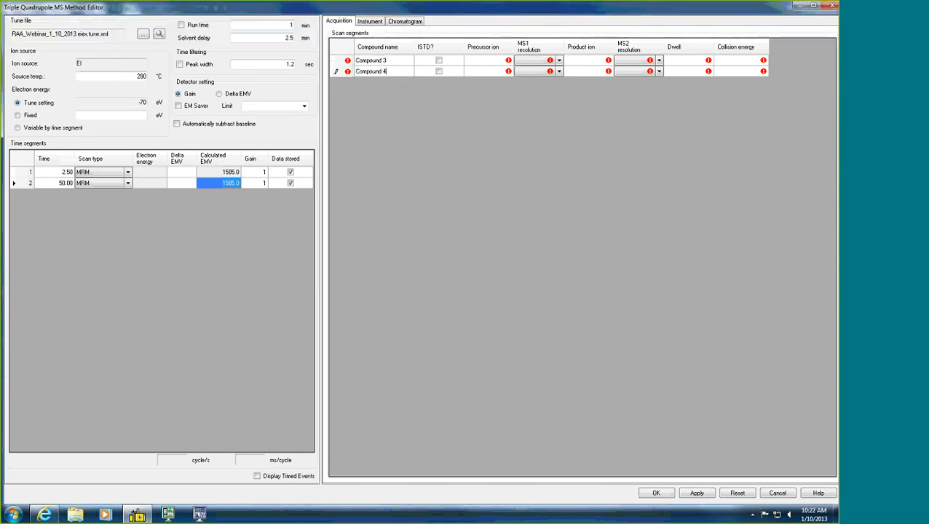
click(439, 72)
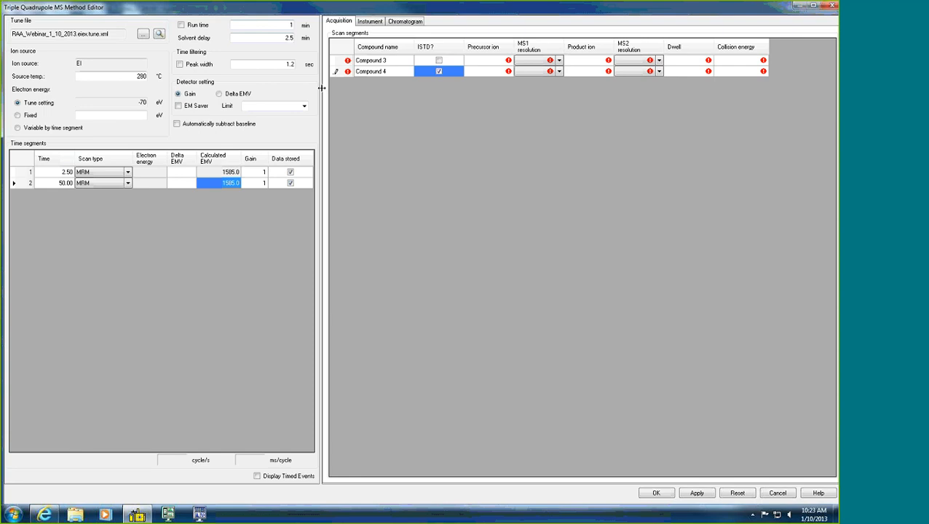
- Review the scan types available for the second time segment, leaving MRM selected
click(127, 184)
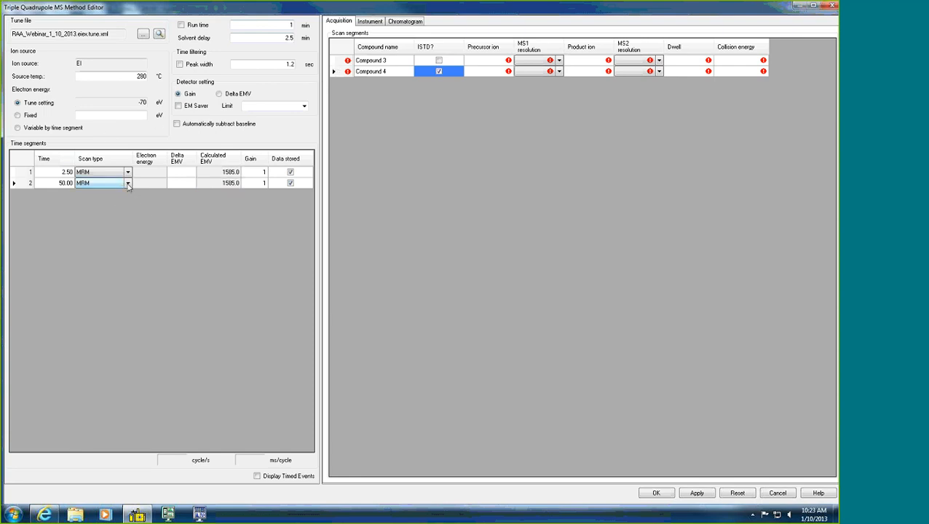
click(128, 184)
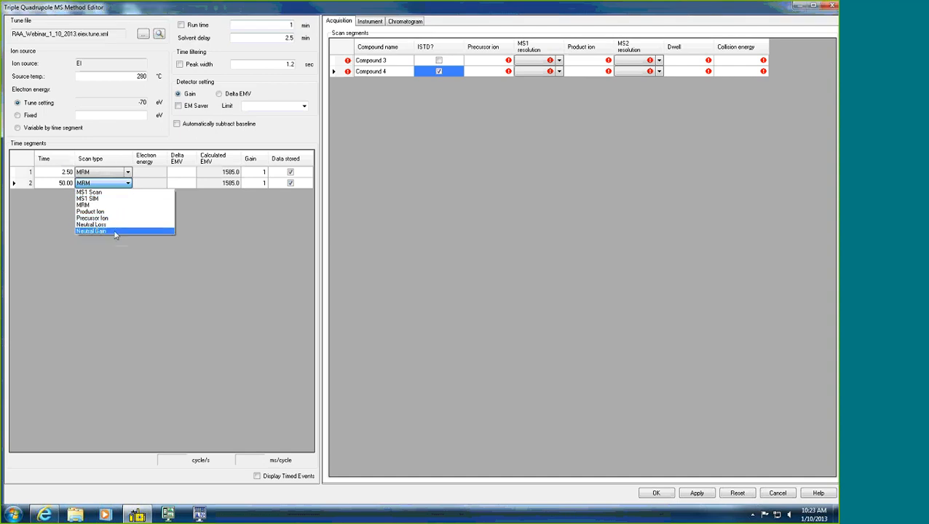
click(246, 218)
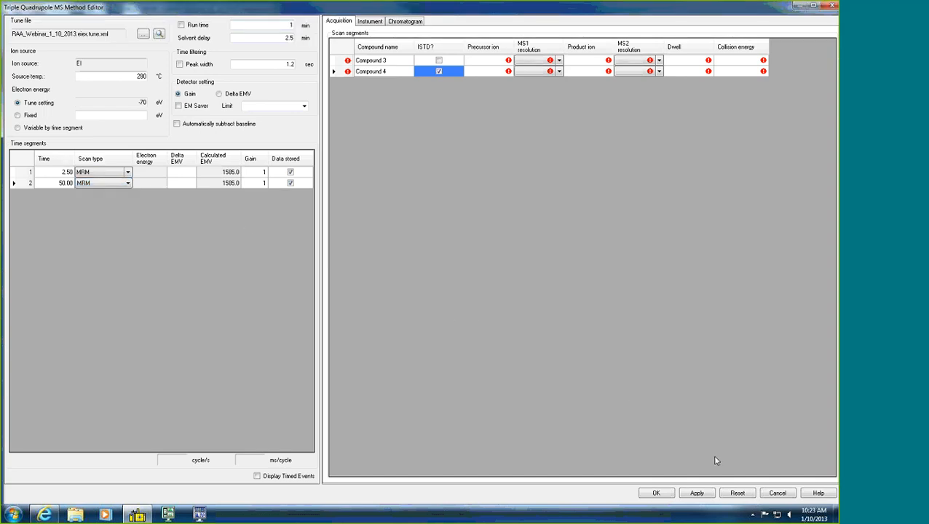
- Try to accept the method with its two MRM time segments
click(654, 492)
click(655, 495)
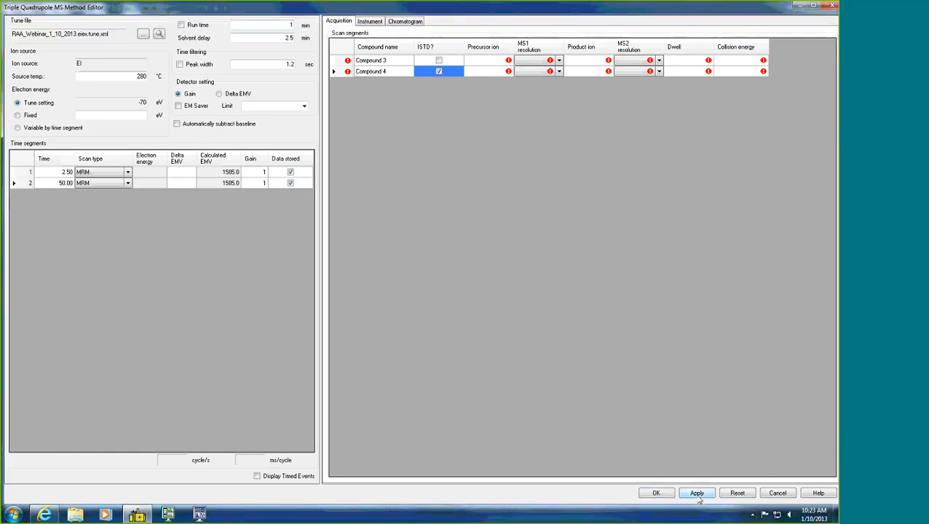
click(515, 347)
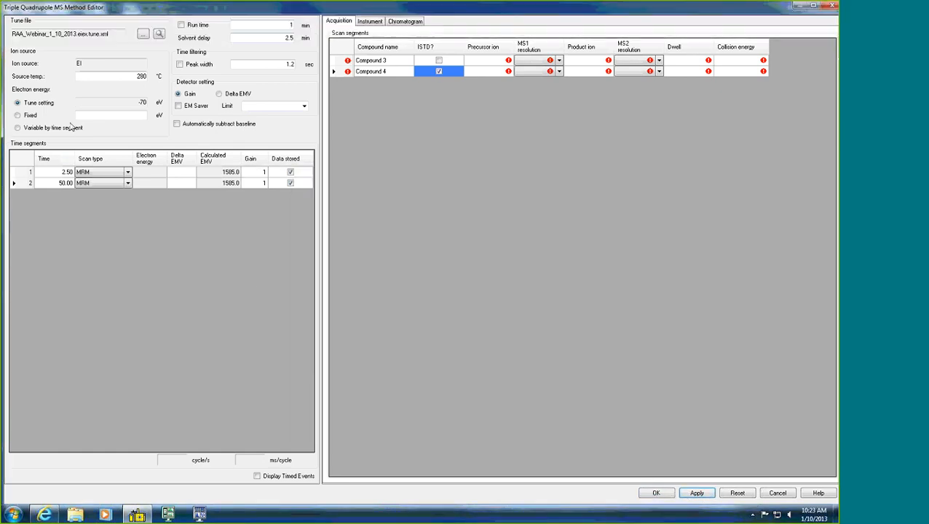
- Cancel the method editing session without applying the changes
click(15, 183)
right_click(14, 182)
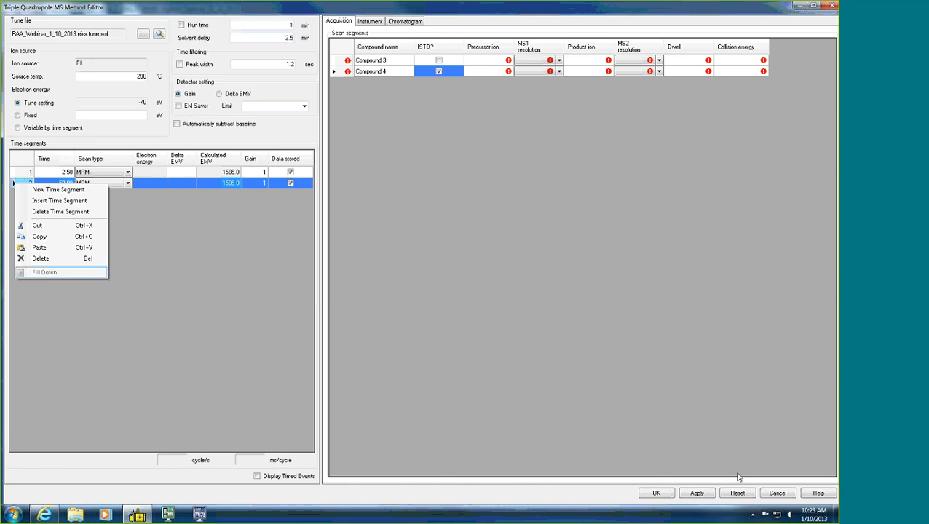
click(778, 493)
click(783, 495)
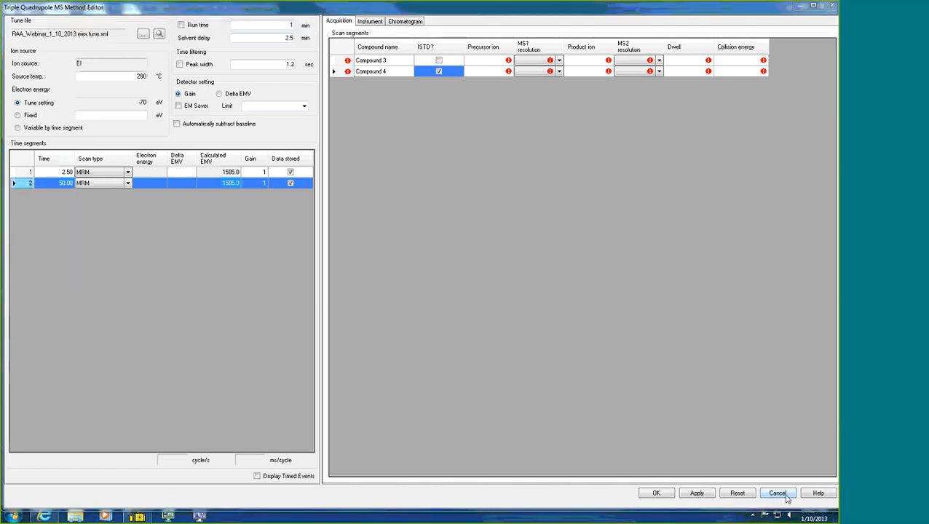